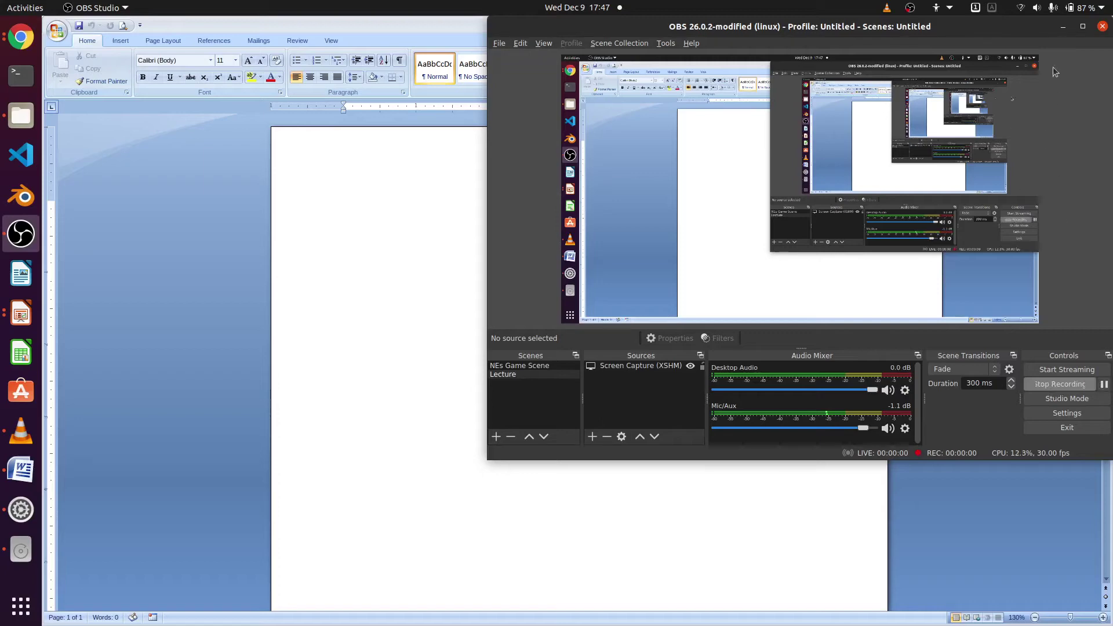
# - Minimize the OBS Studio recorder window so the blank Word Document1 comes to the front
pyautogui.click(1063, 26)
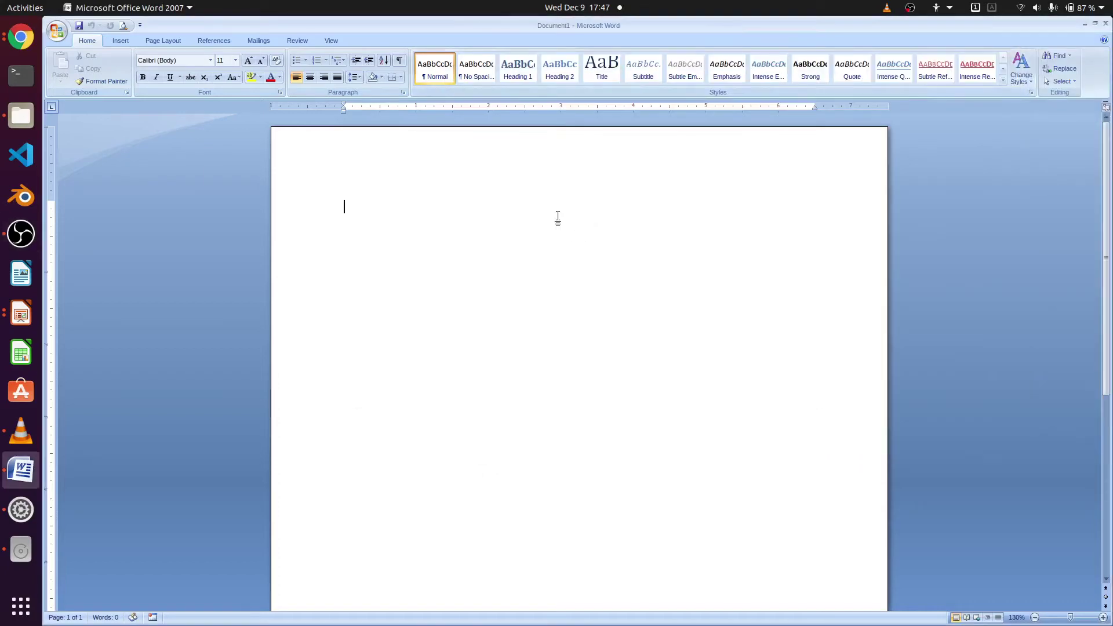
pyautogui.click(18, 236)
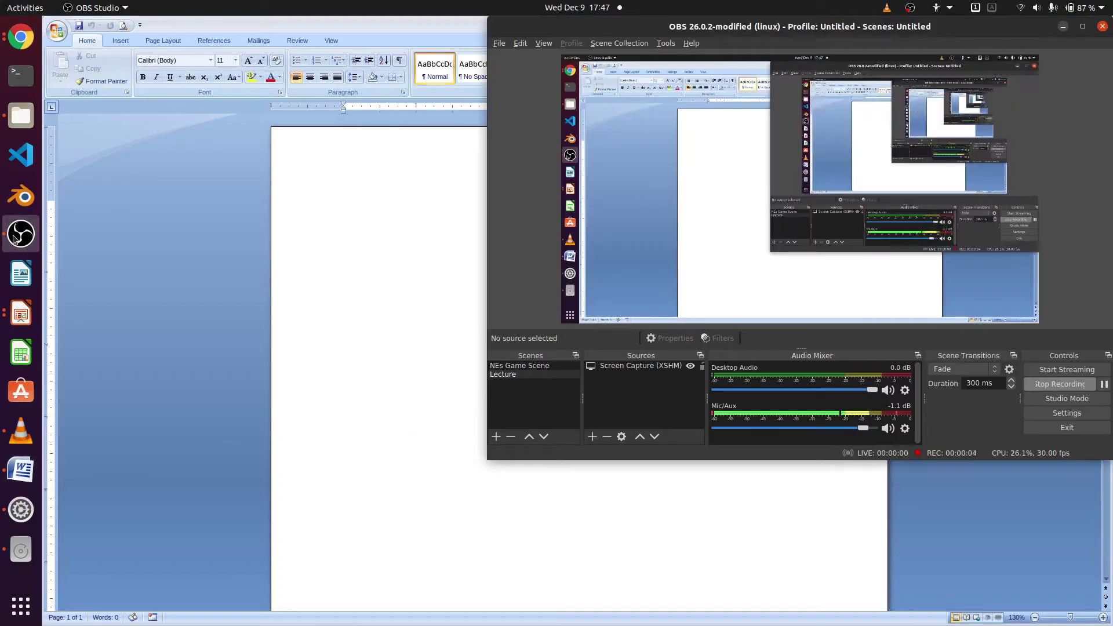
pyautogui.click(1062, 28)
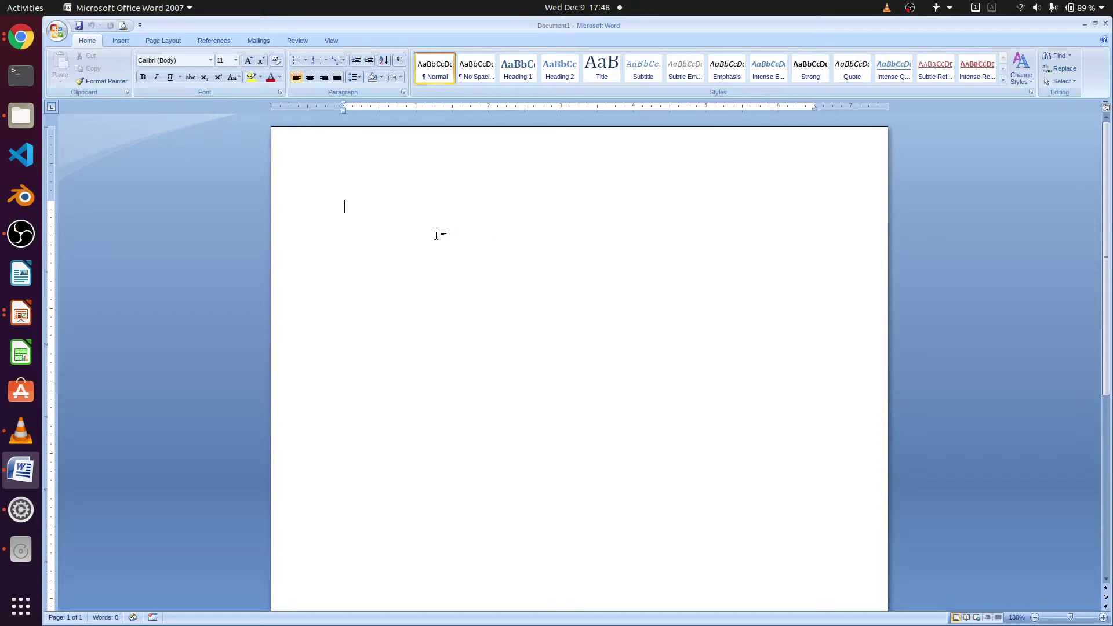
pyautogui.click(944, 9)
pyautogui.click(975, 65)
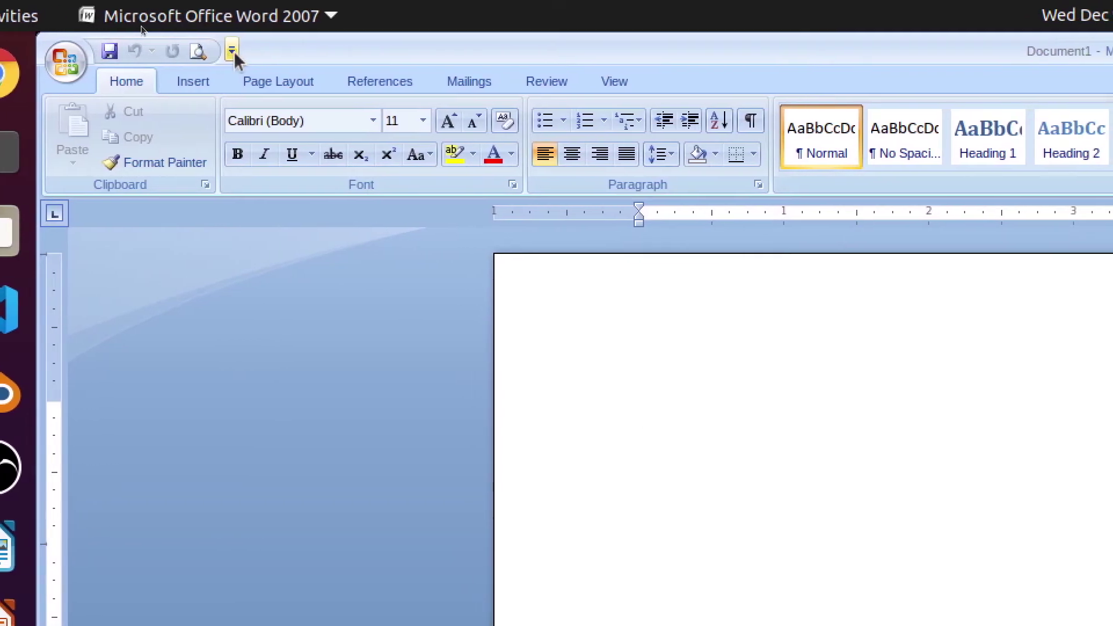
# - Add the E-mail command to the Quick Access Toolbar from its customization list
pyautogui.click(234, 52)
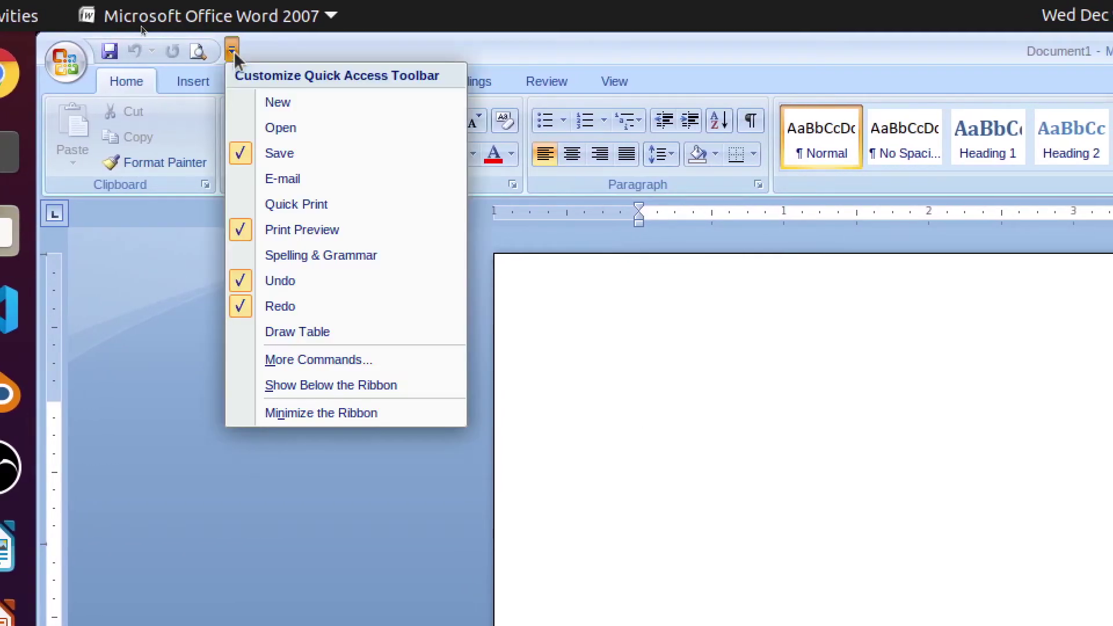
pyautogui.click(234, 53)
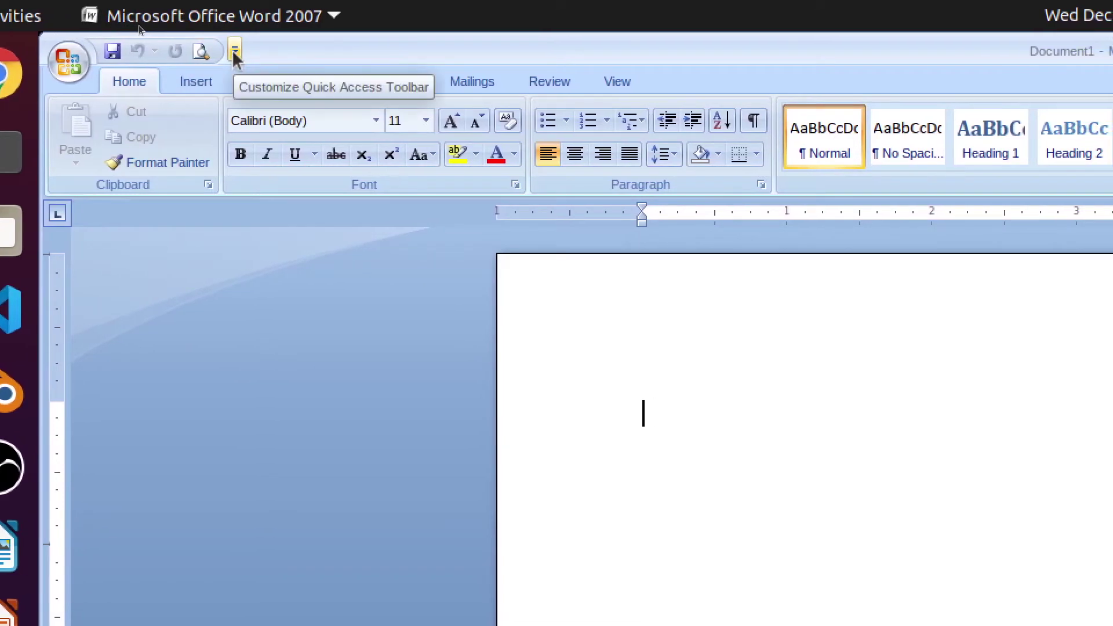
pyautogui.click(234, 54)
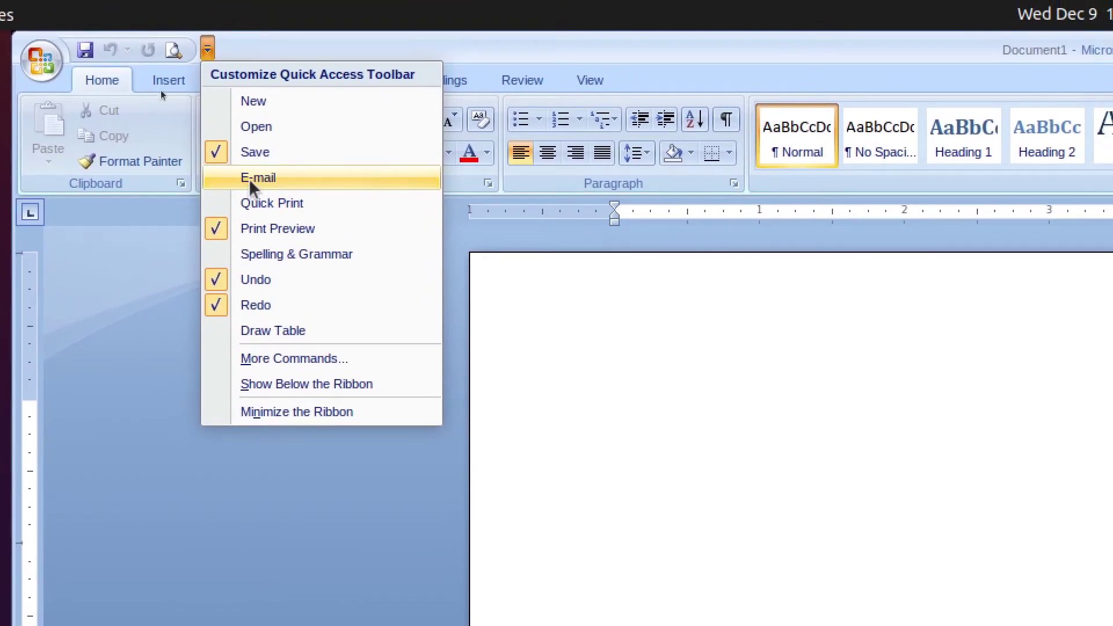
pyautogui.click(250, 178)
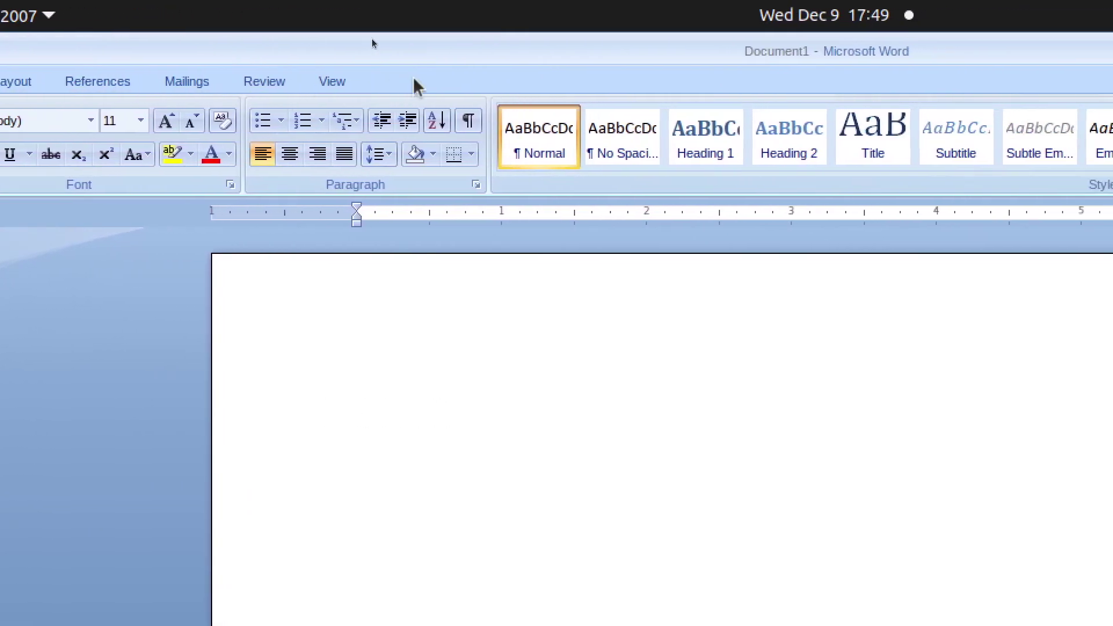
pyautogui.rightClick(415, 86)
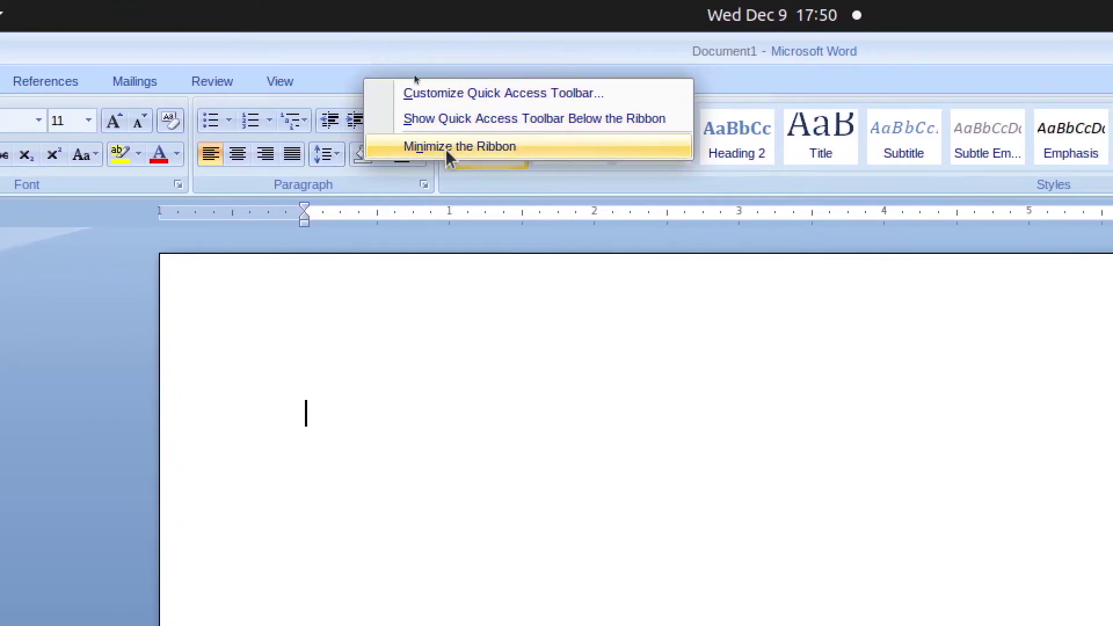
pyautogui.click(443, 145)
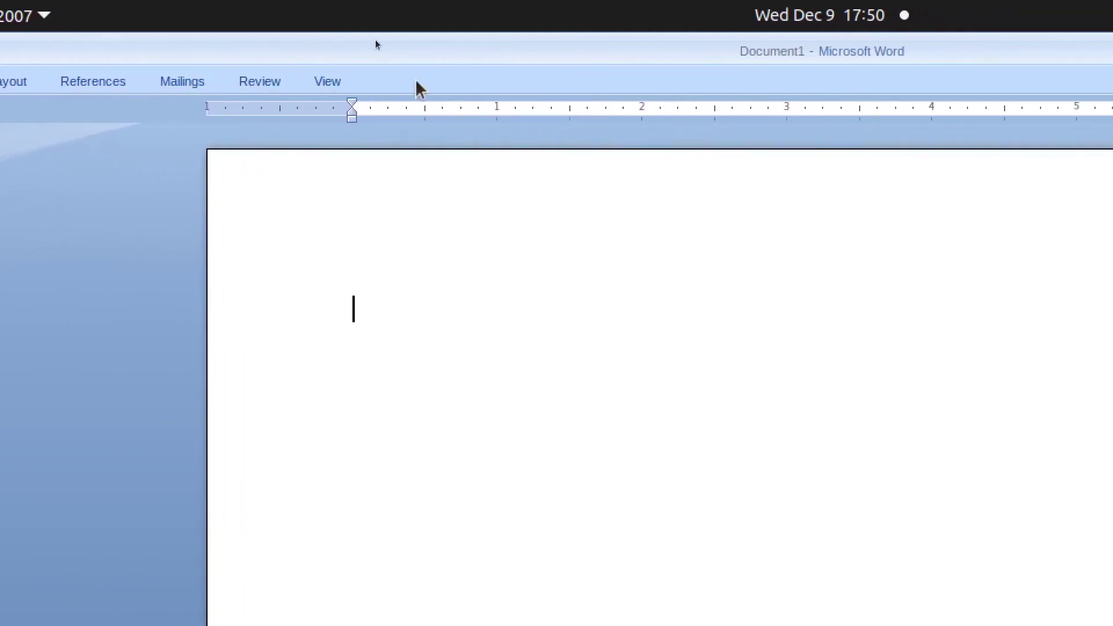
pyautogui.rightClick(419, 87)
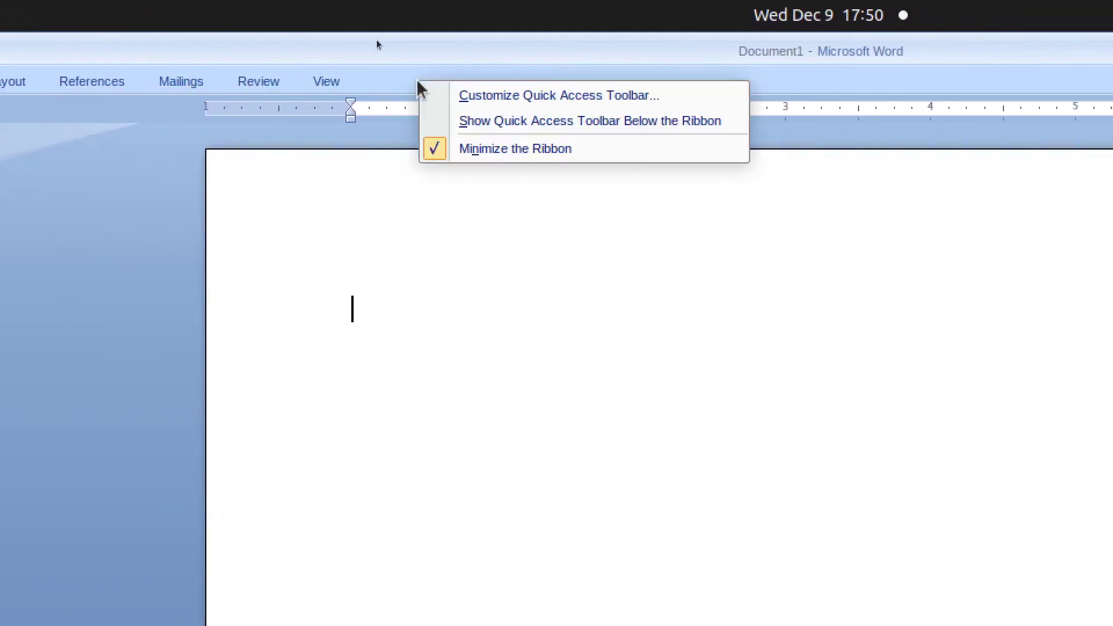
pyautogui.click(436, 151)
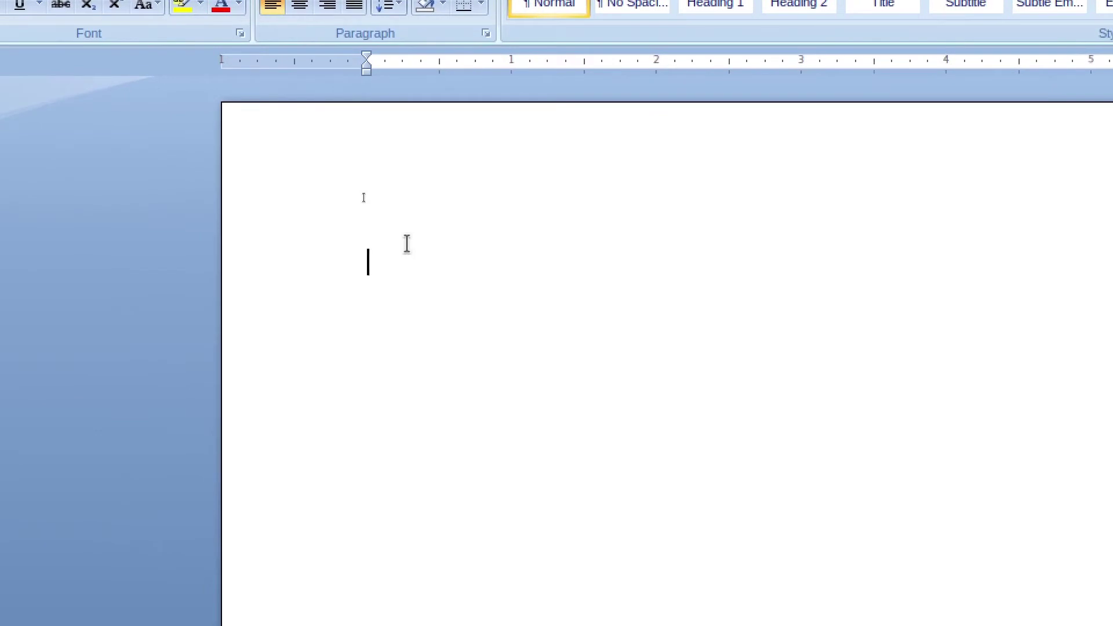
# - Type the sentence 'There is a crow in garden.' on the blank page
pyautogui.write('ther is a c')
pyautogui.write('rowin ')
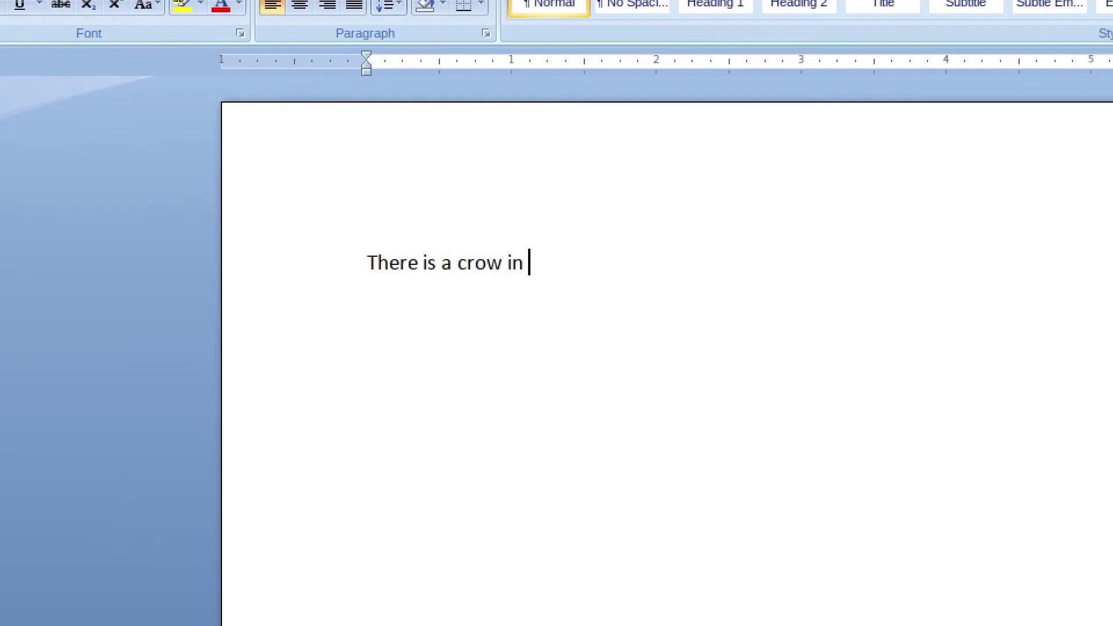
pyautogui.write('garden.')
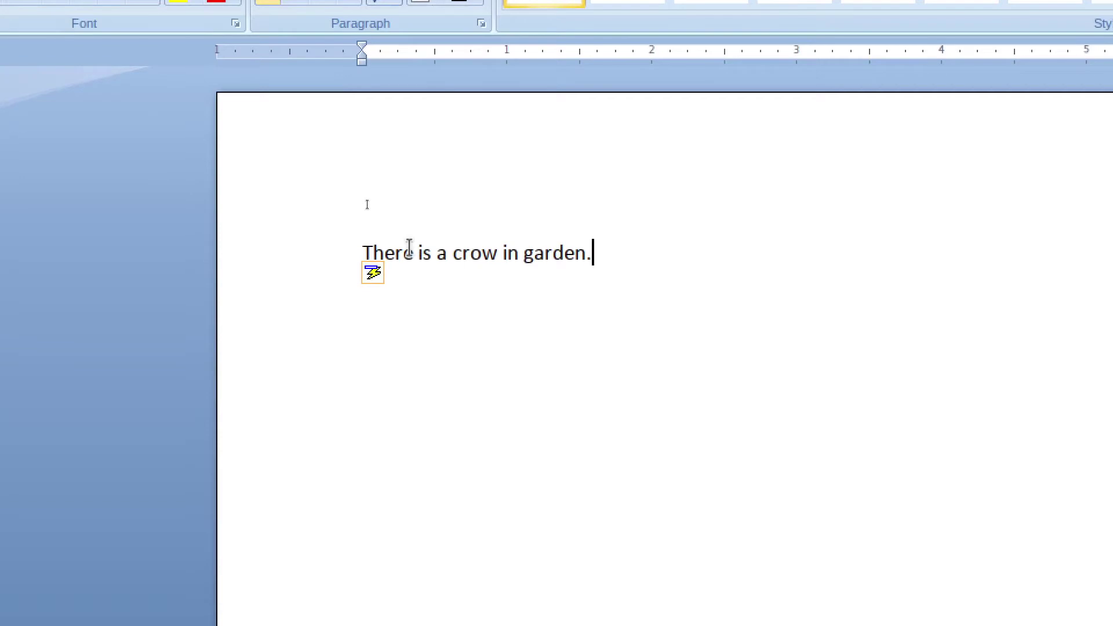
pyautogui.moveTo(591, 254); pyautogui.dragTo(335, 249)
pyautogui.click(387, 236)
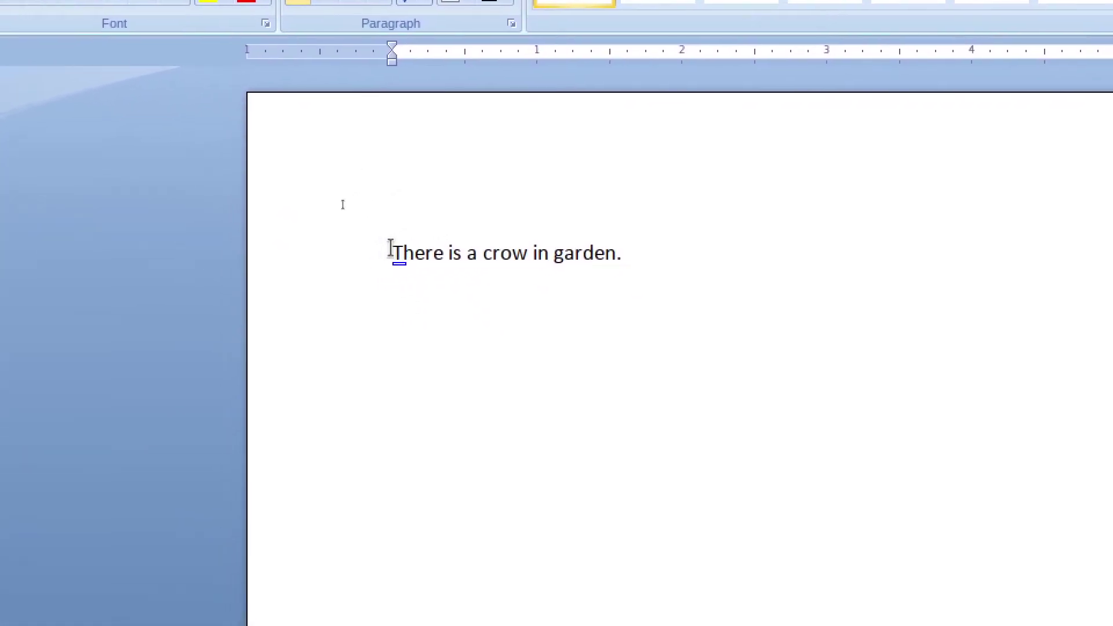
# - Try partial selections, then select the entire sentence 'There is a crow in garden.'
pyautogui.moveTo(392, 253)
pyautogui.mouseDown()
pyautogui.moveTo(498, 252)
pyautogui.moveTo(483, 248)
pyautogui.mouseUp()
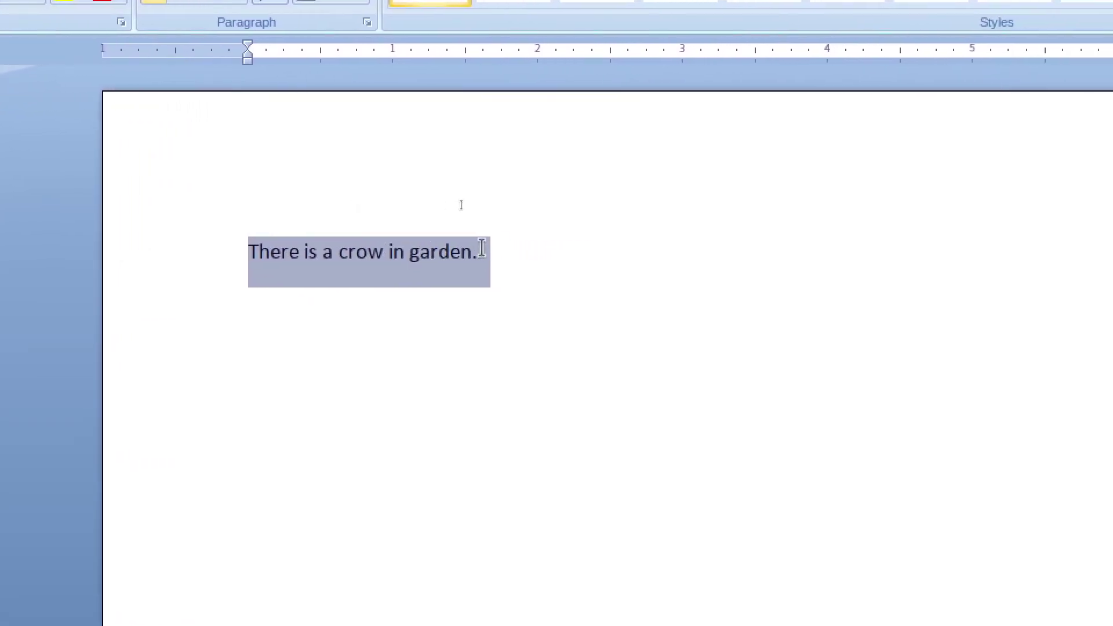
pyautogui.click(482, 248)
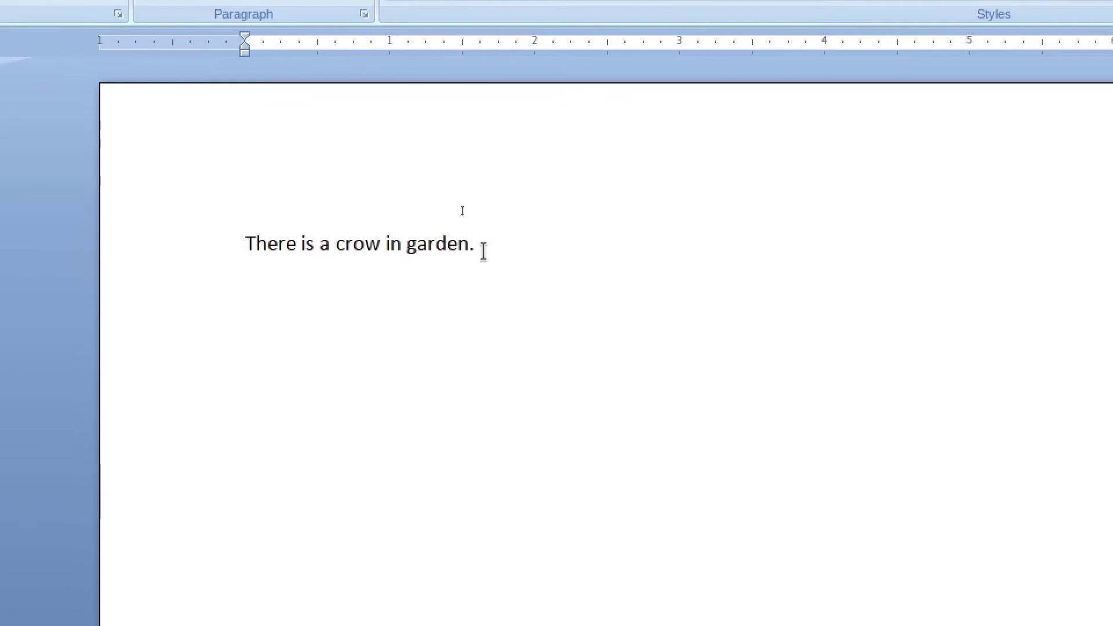
pyautogui.moveTo(479, 250); pyautogui.dragTo(461, 249)
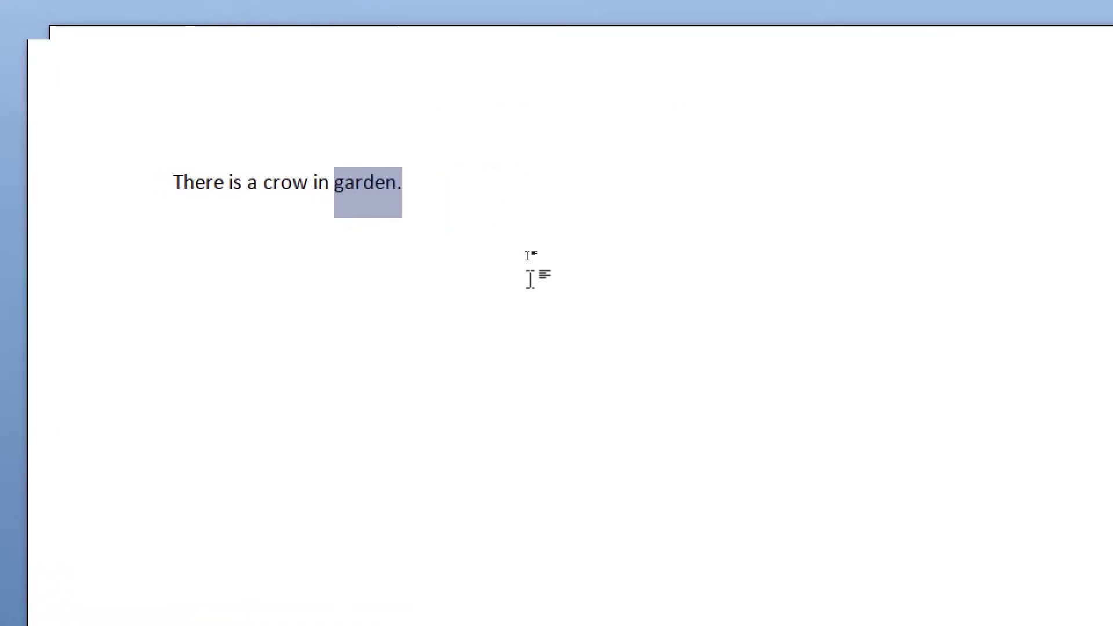
pyautogui.click(493, 253)
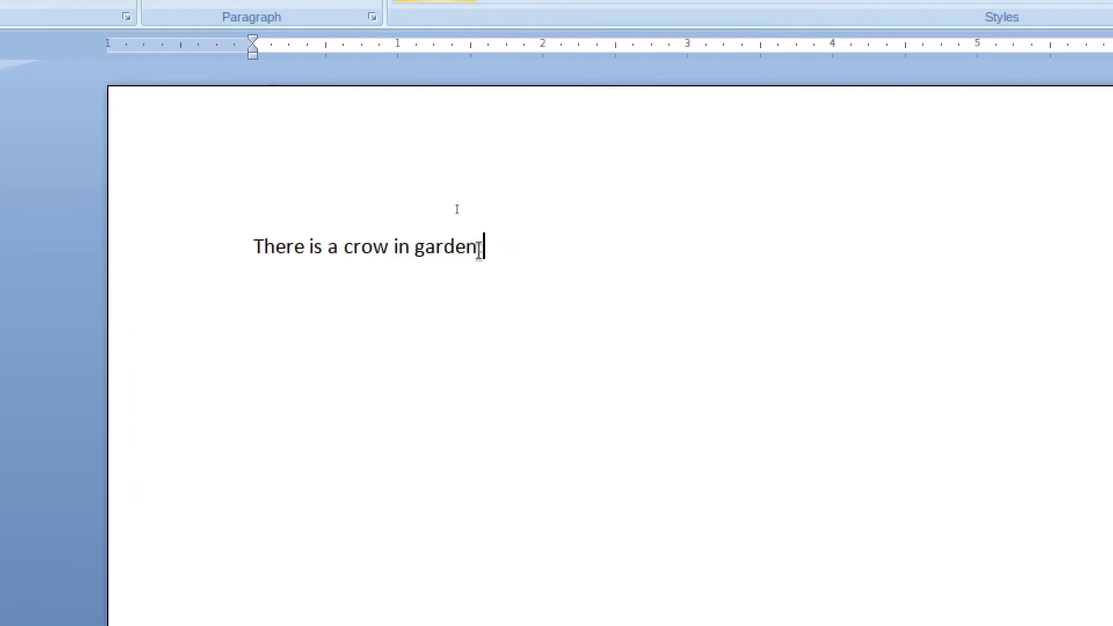
pyautogui.moveTo(484, 250); pyautogui.dragTo(247, 243)
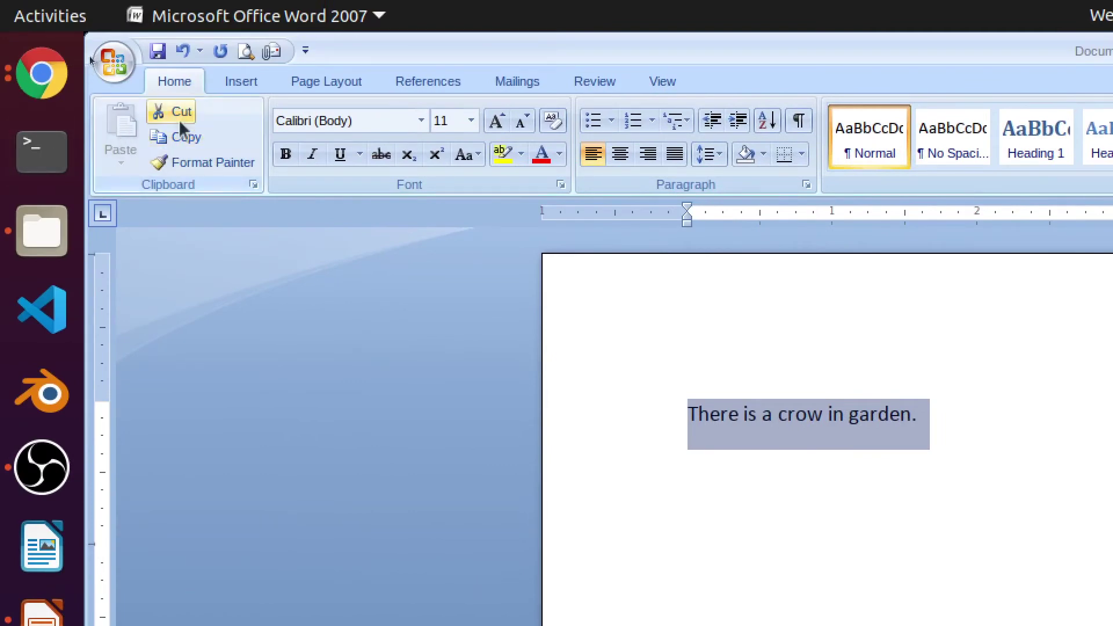
# - Copy the crow sentence, paste it twice after the original, then start a new line
pyautogui.click(184, 139)
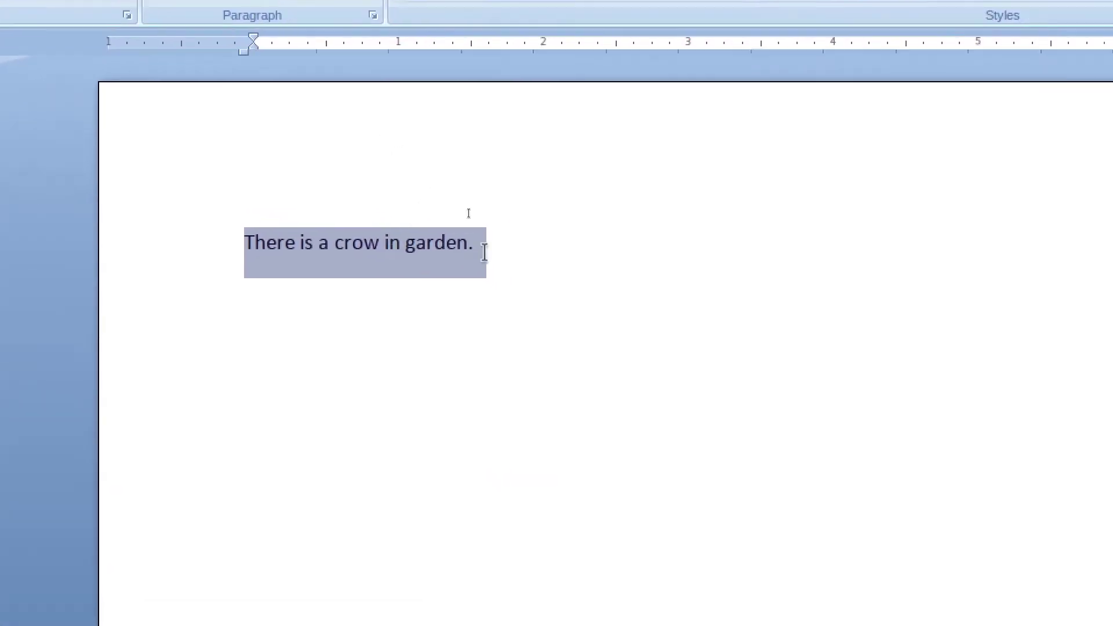
pyautogui.click(484, 253)
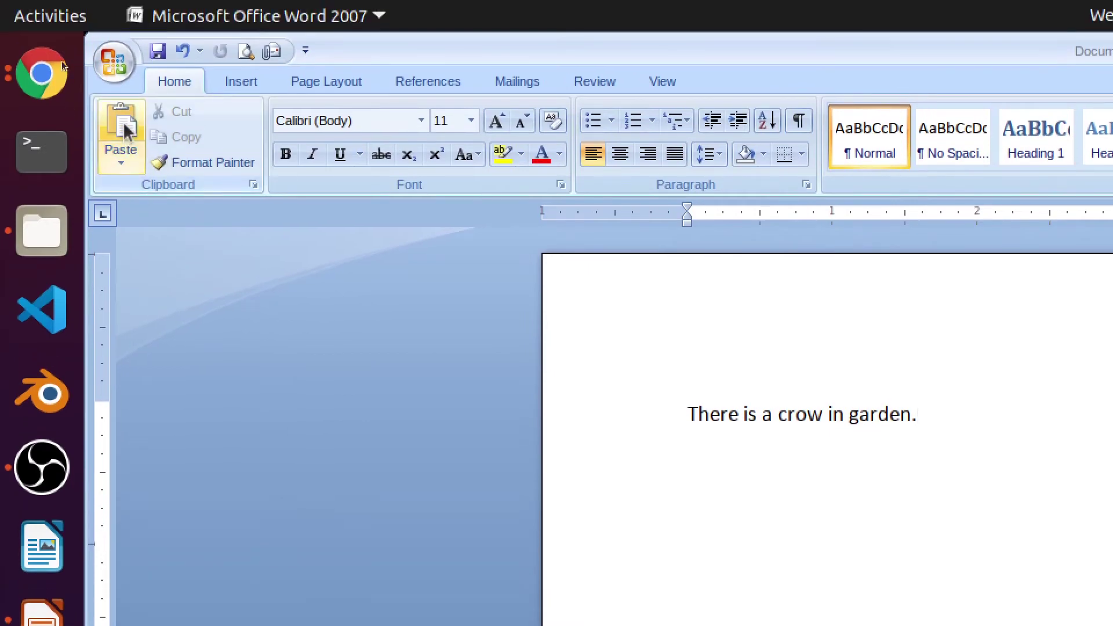
pyautogui.click(127, 131)
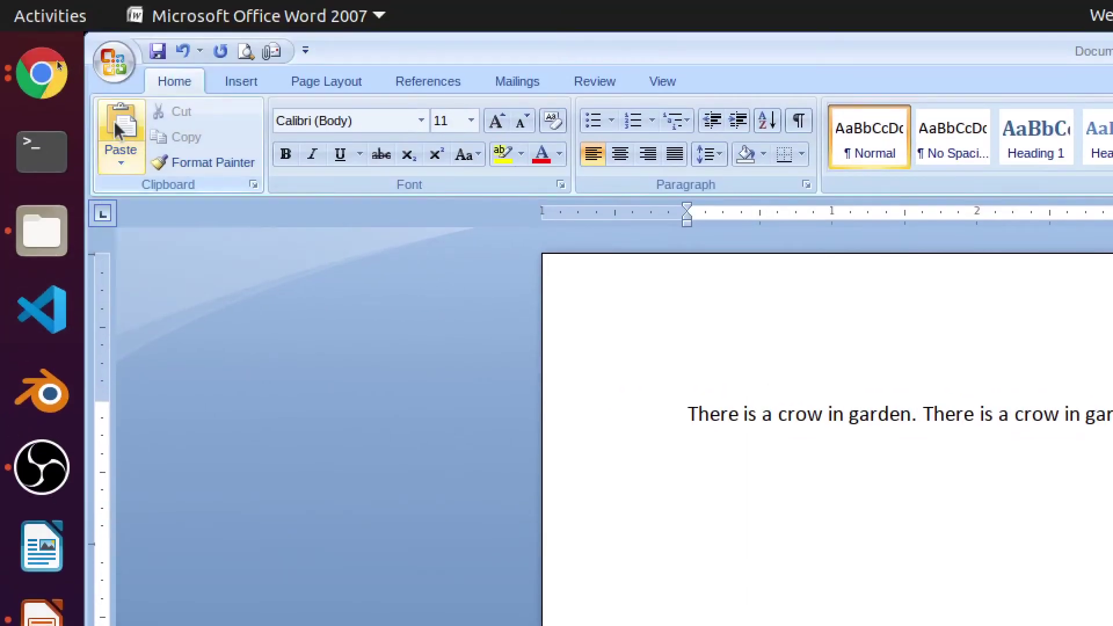
pyautogui.click(114, 122)
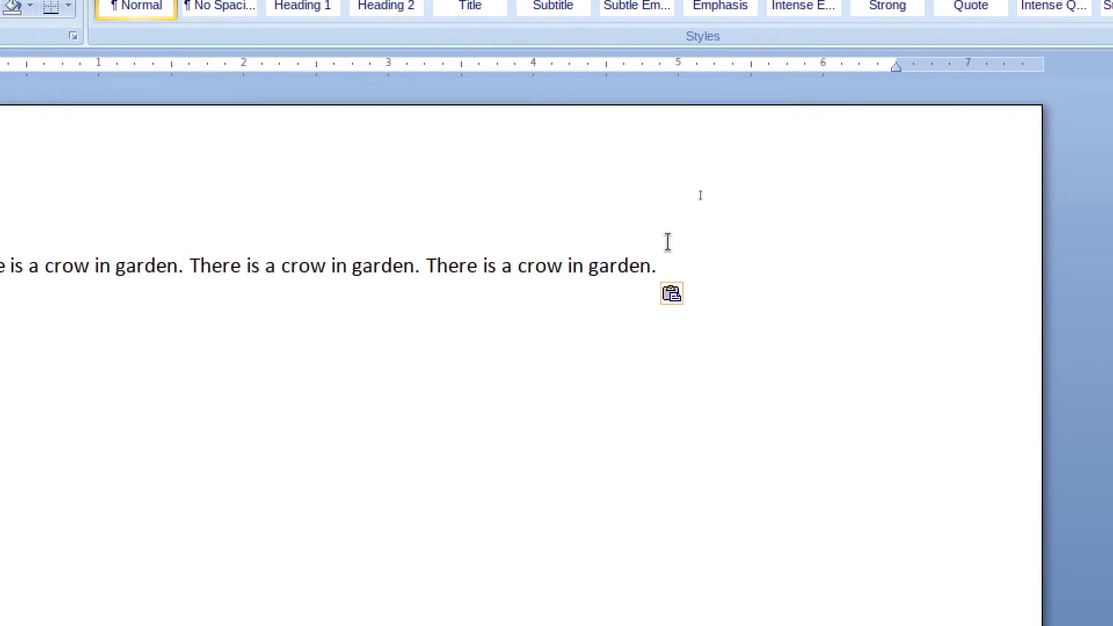
pyautogui.press('Return')
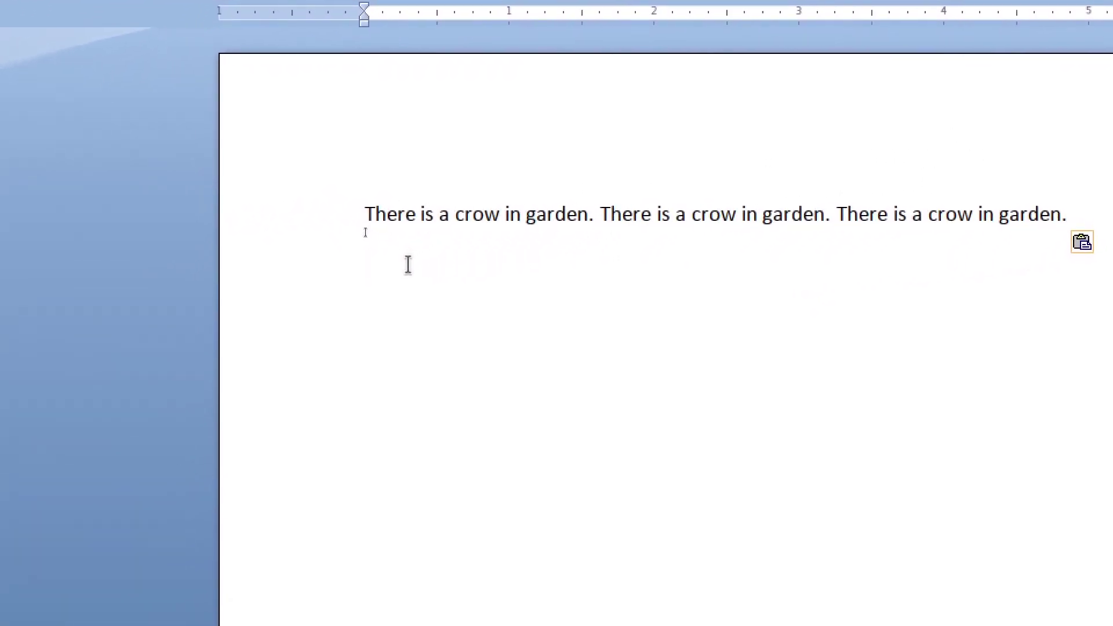
# - Paste the crow sentence onto the new line and again into the first line
pyautogui.rightClick(408, 265)
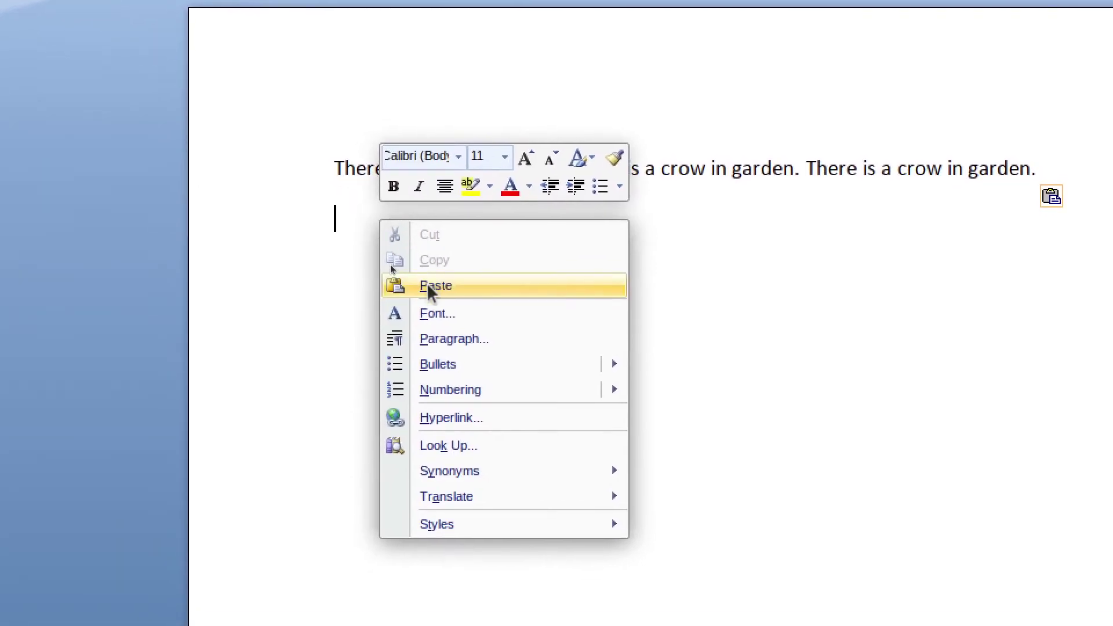
pyautogui.click(435, 286)
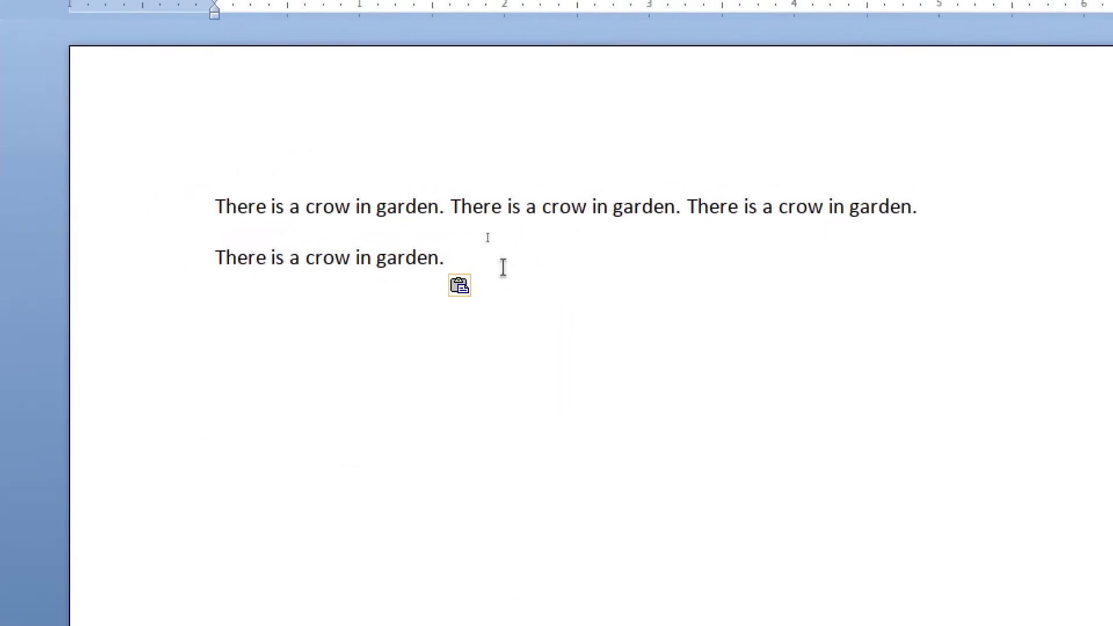
pyautogui.press('BackSpace')
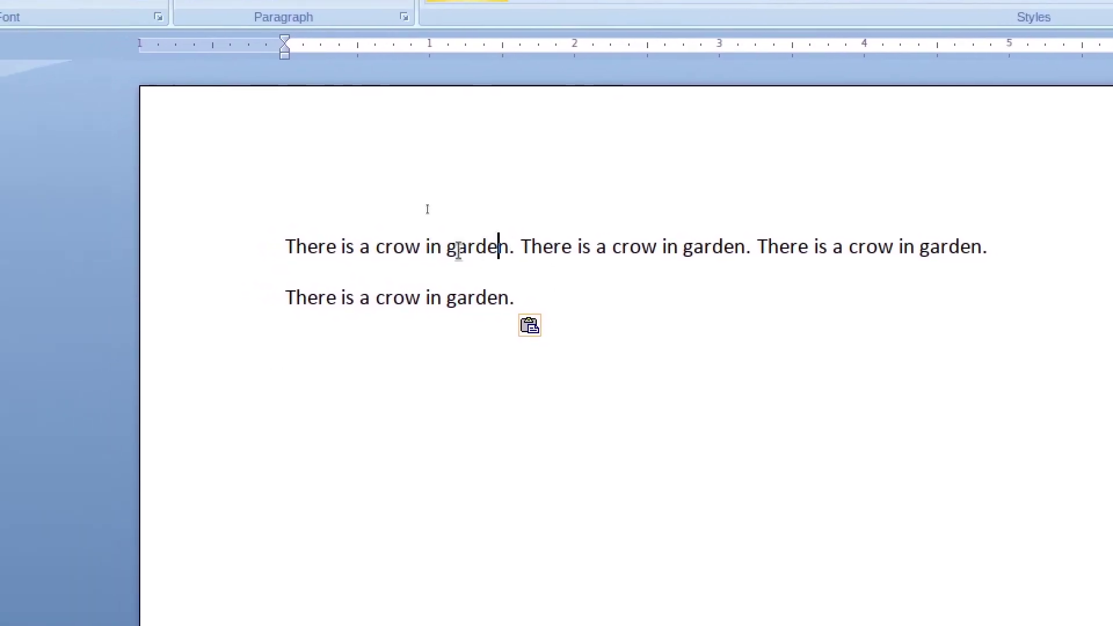
pyautogui.click(264, 259)
pyautogui.press('Right')
pyautogui.press('Right')
pyautogui.press('Right')
pyautogui.press('Right')
pyautogui.press('Right')
pyautogui.press('Right')
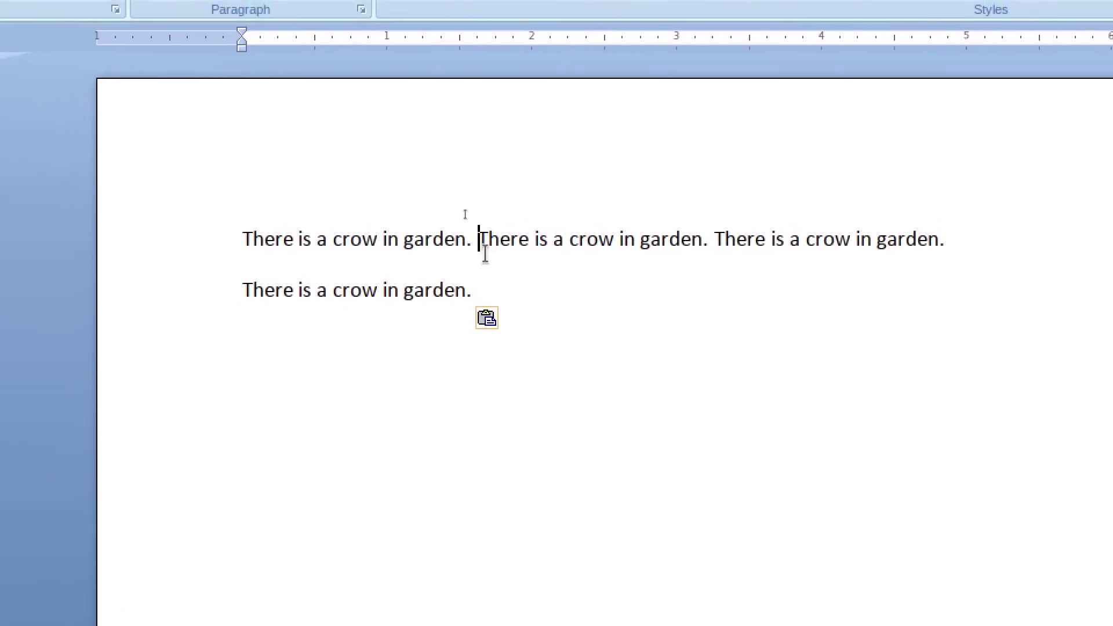
pyautogui.rightClick(484, 250)
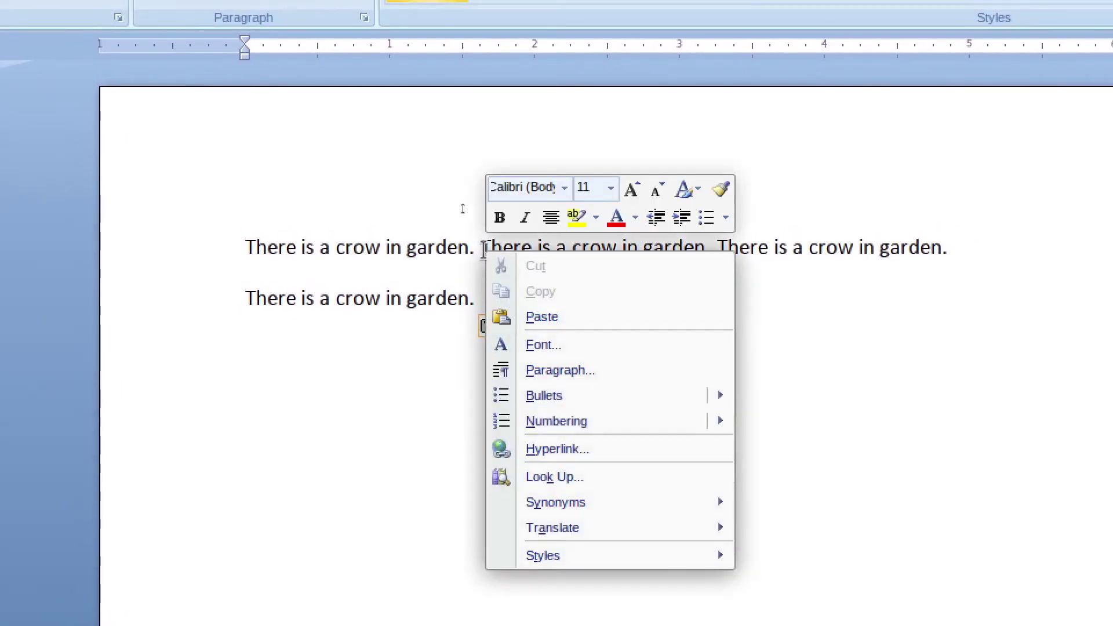
pyautogui.click(539, 316)
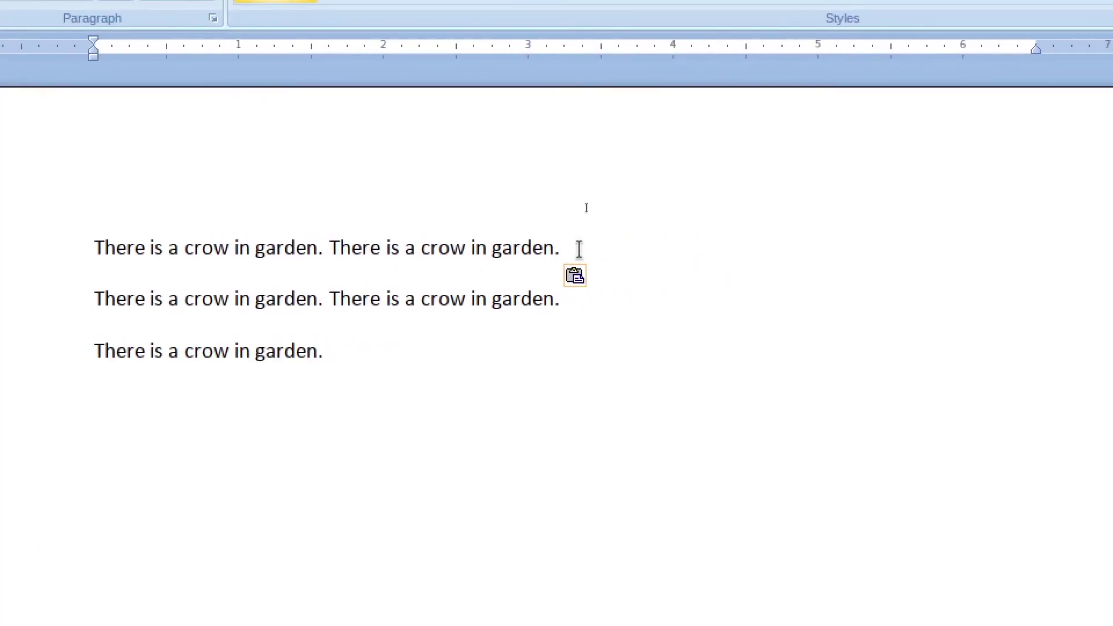
# - Cut the first line and paste it at the end of line two
pyautogui.moveTo(579, 249); pyautogui.dragTo(126, 248)
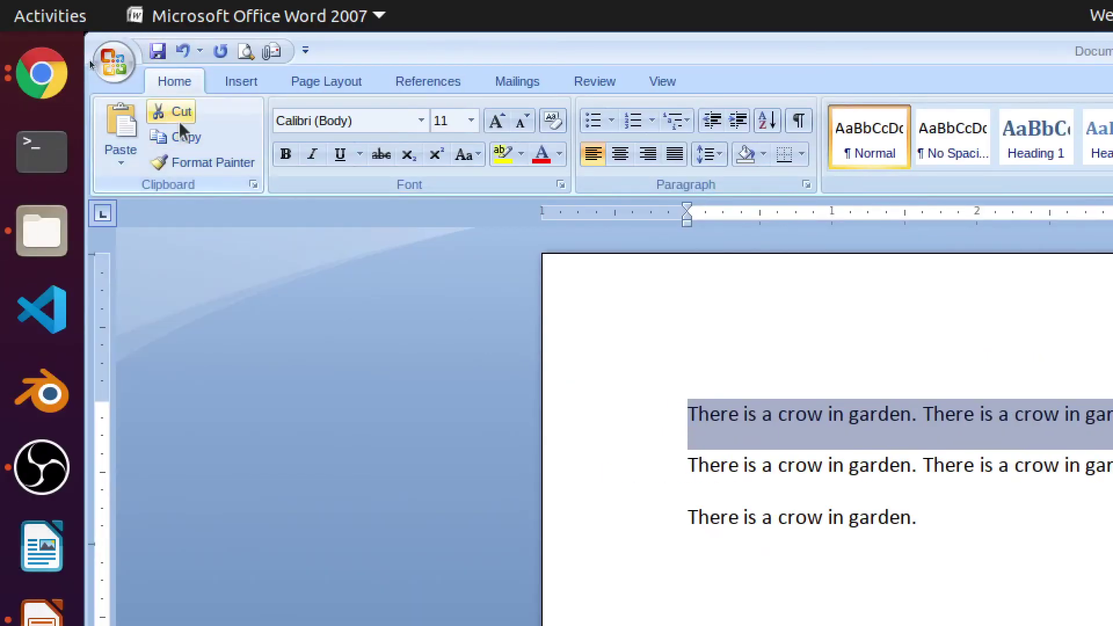
pyautogui.click(177, 115)
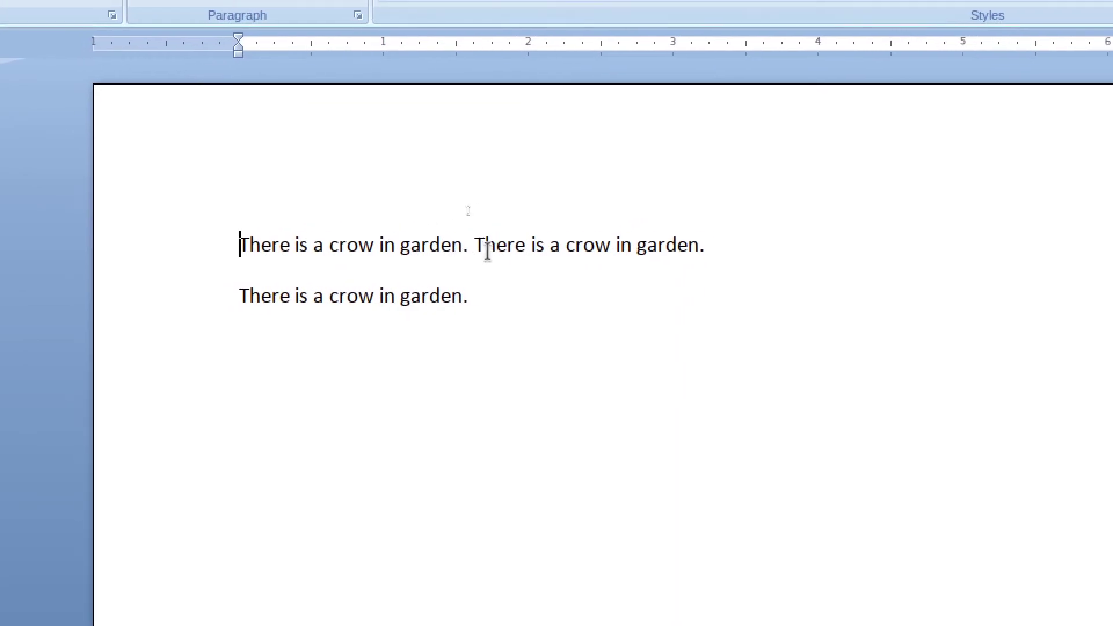
pyautogui.click(512, 297)
pyautogui.rightClick(516, 301)
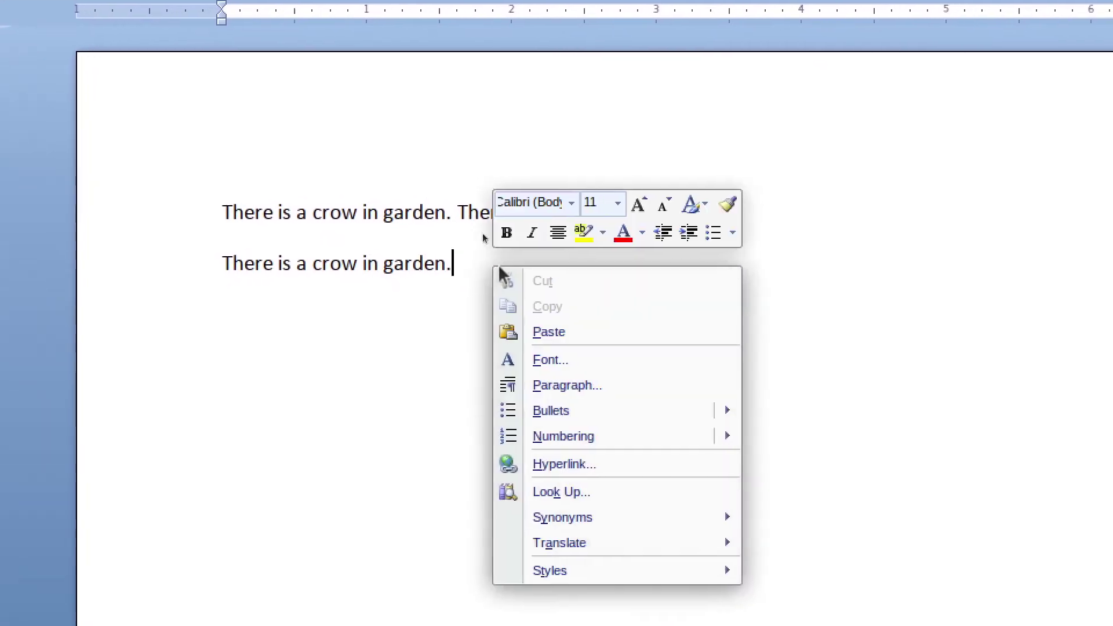
pyautogui.click(565, 333)
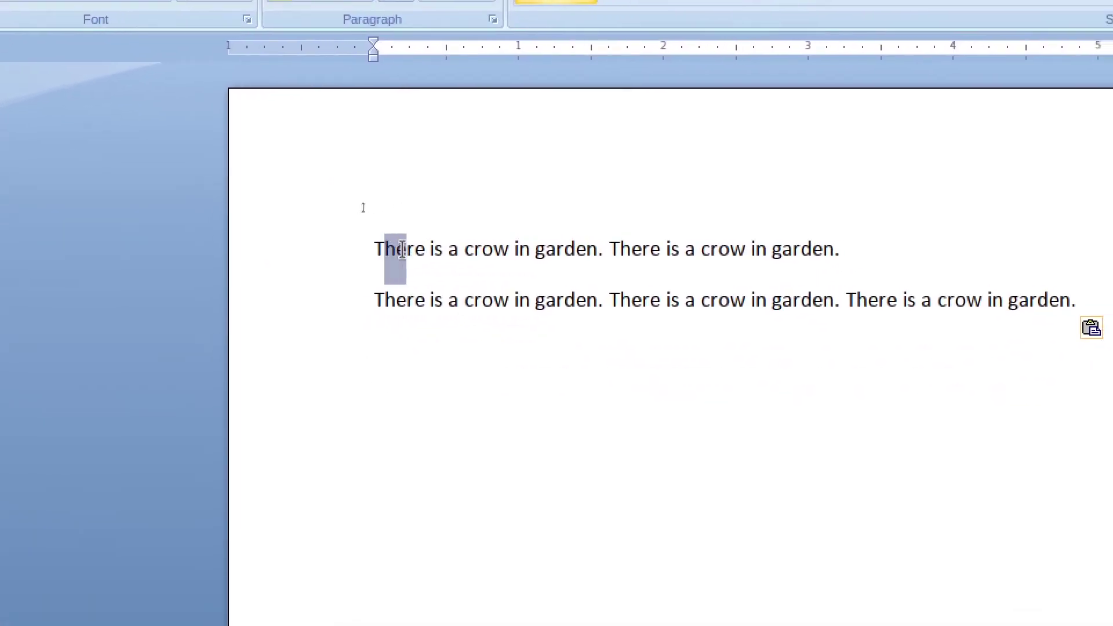
pyautogui.moveTo(402, 249); pyautogui.dragTo(602, 249)
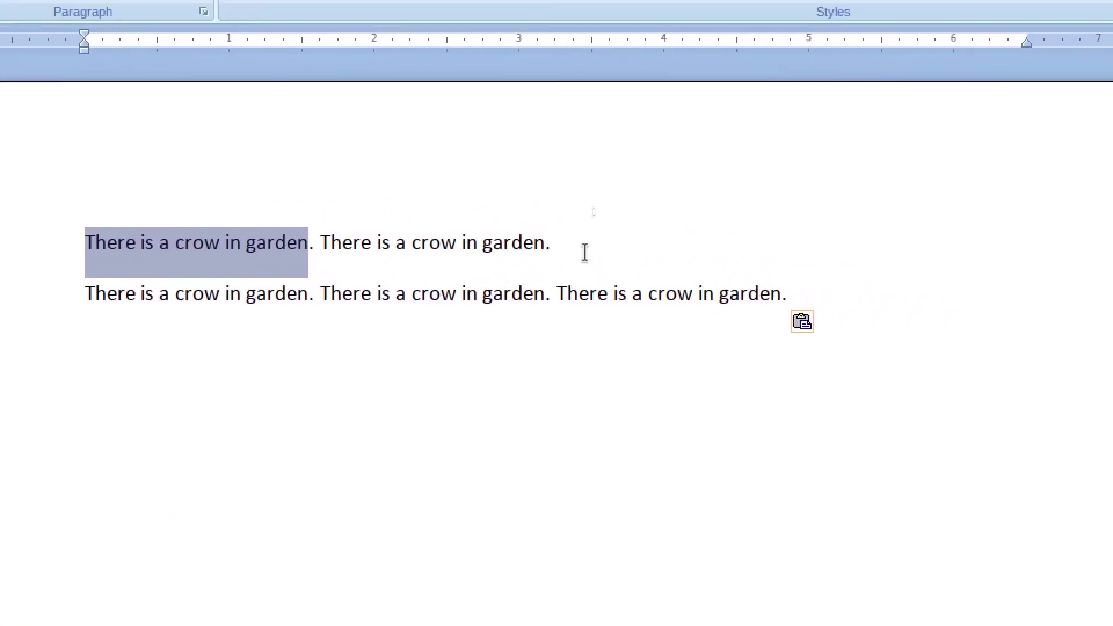
pyautogui.click(1102, 385)
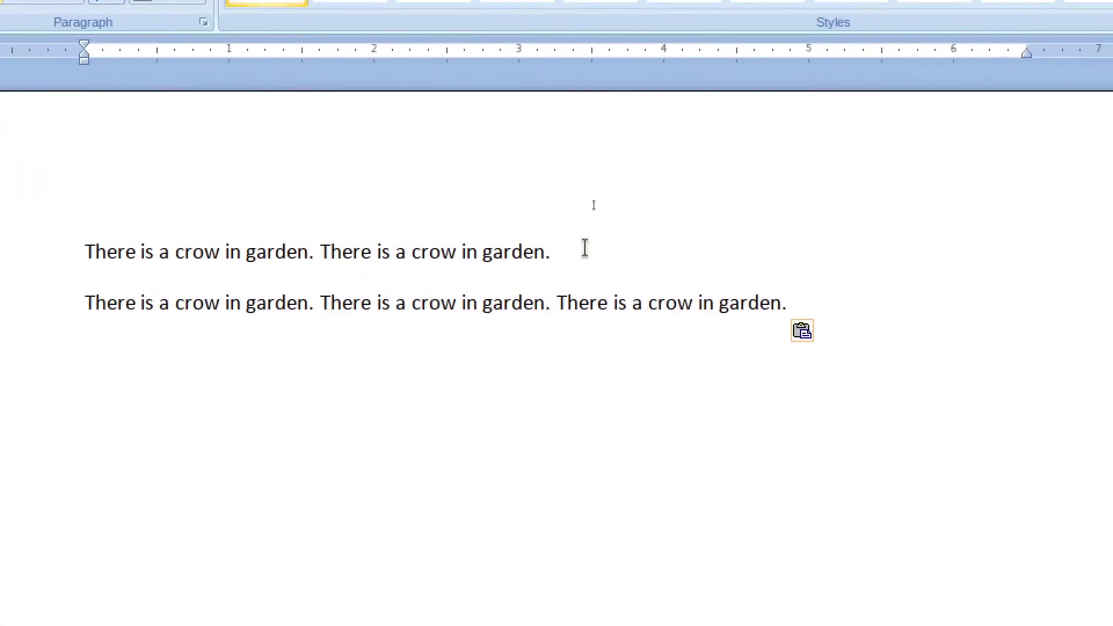
# - Change the first line's two crow sentences to the Algerian font
pyautogui.moveTo(585, 248); pyautogui.dragTo(84, 251)
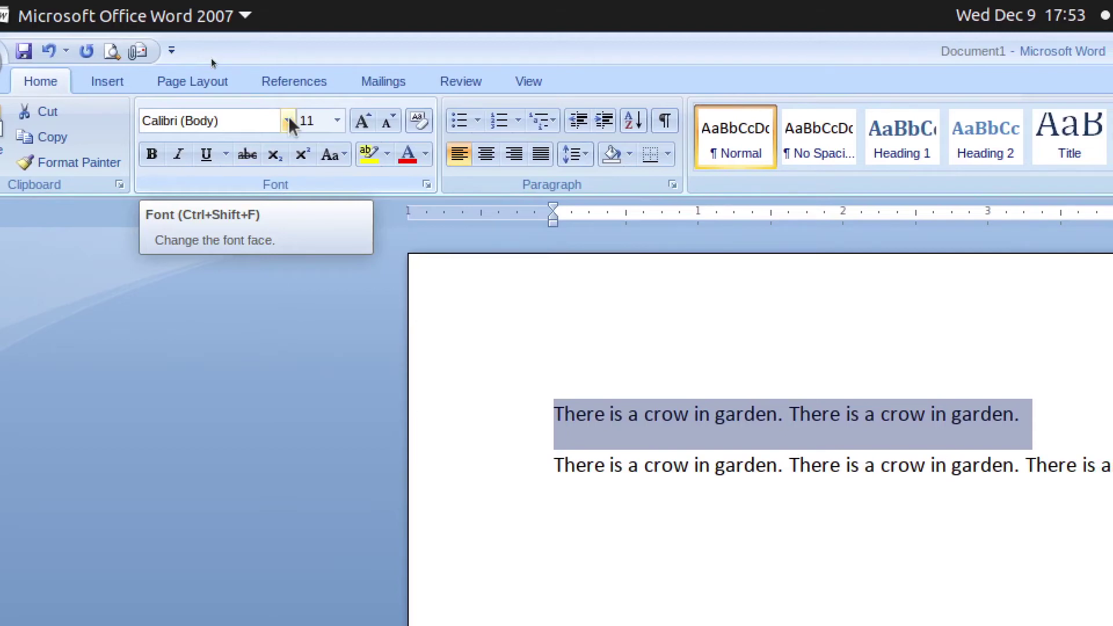
pyautogui.click(288, 121)
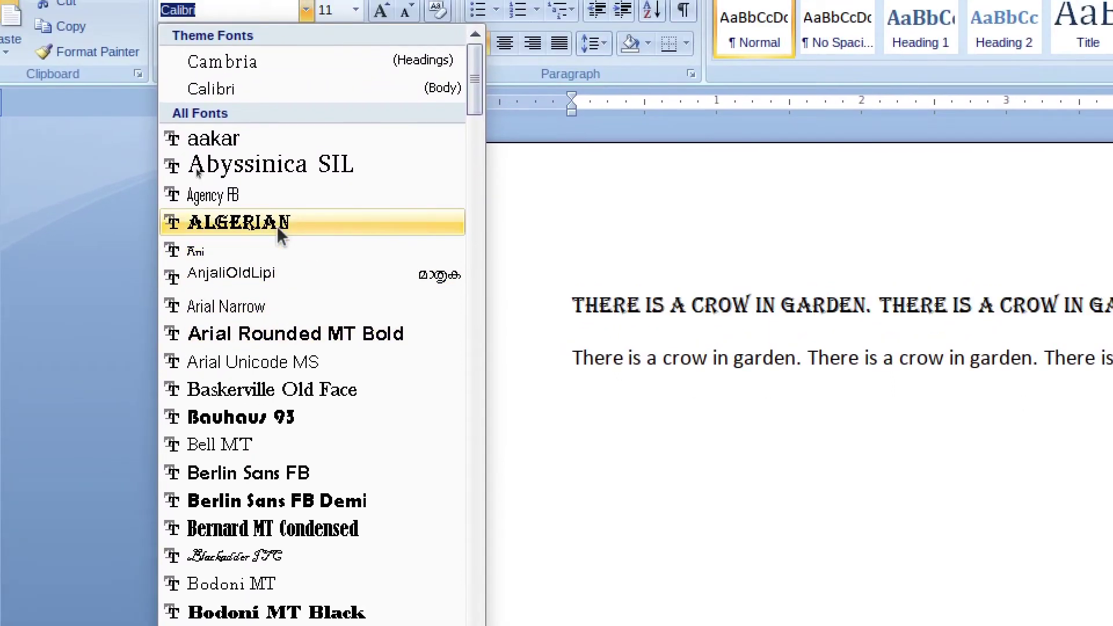
pyautogui.click(277, 225)
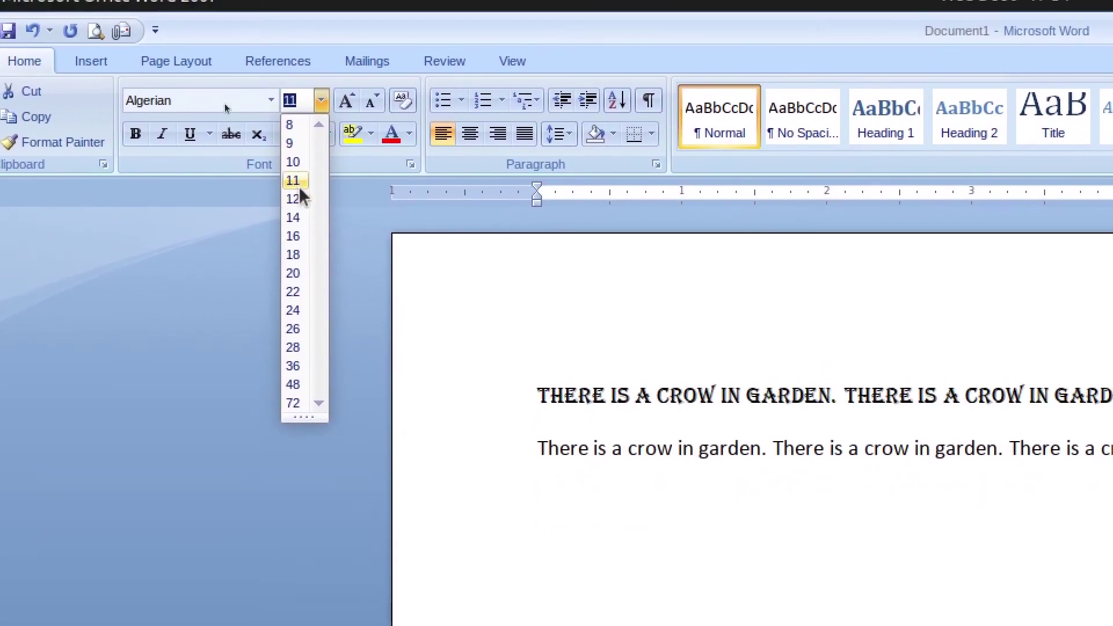
pyautogui.click(303, 144)
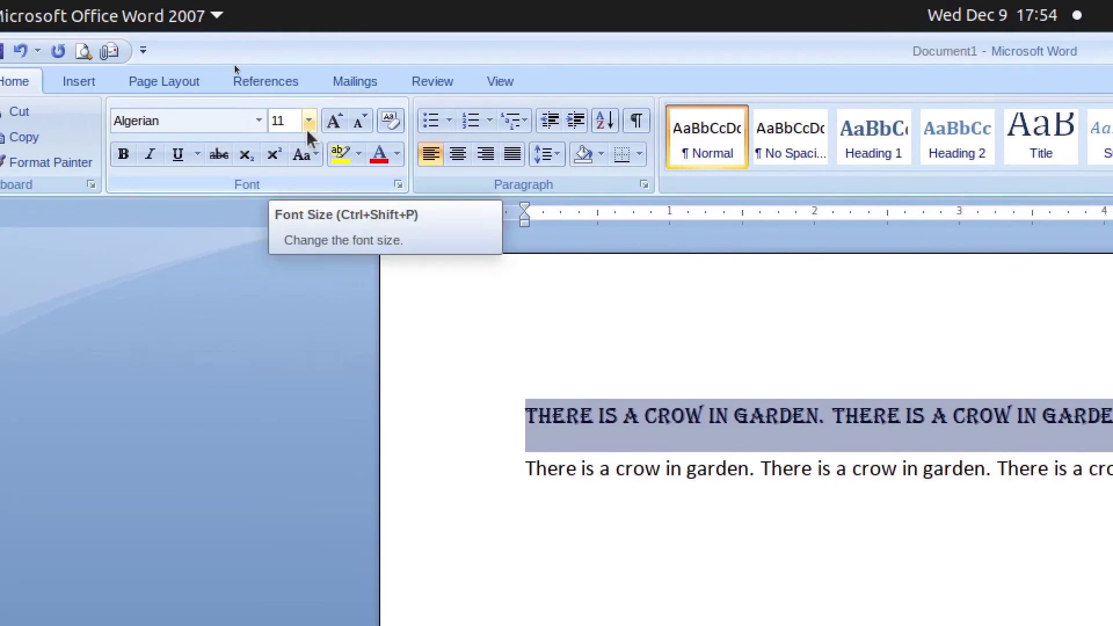
pyautogui.click(307, 129)
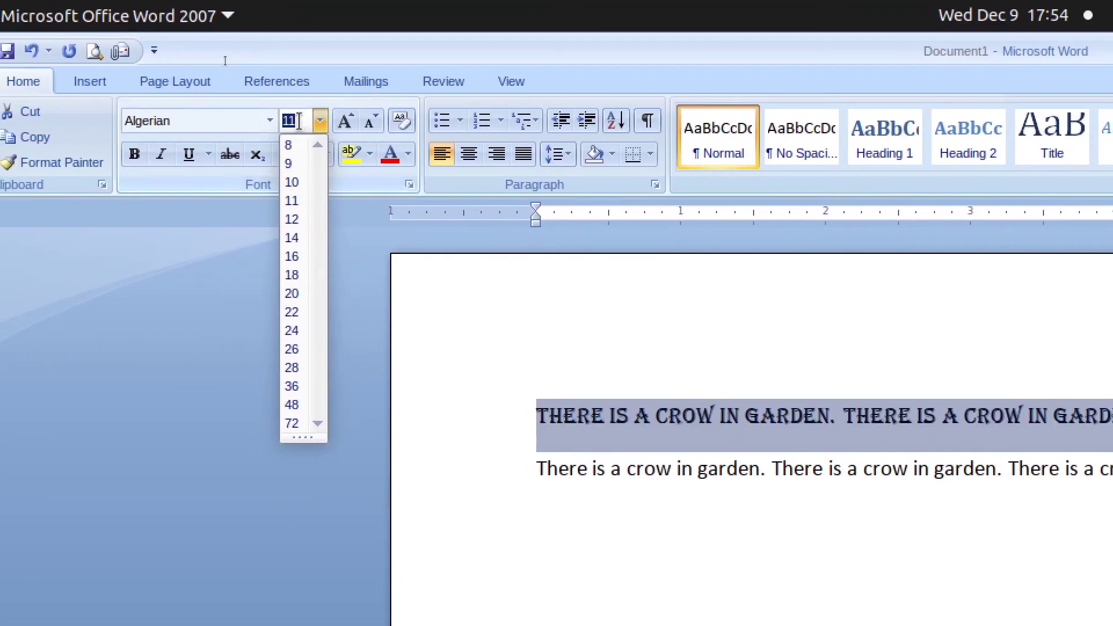
pyautogui.click(300, 123)
pyautogui.write('1648')
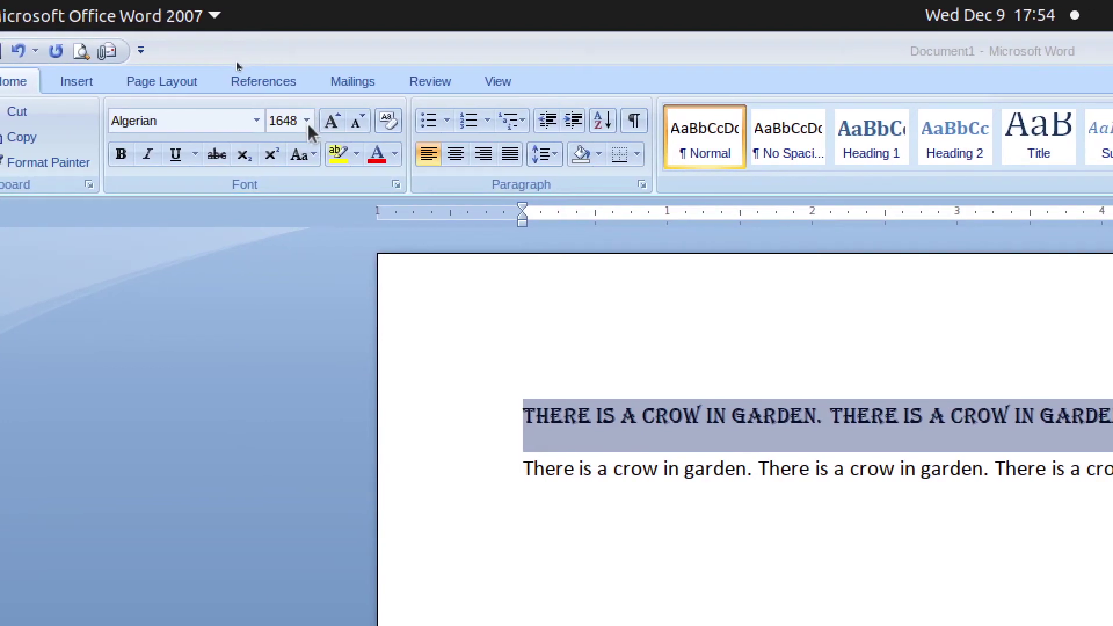
pyautogui.press('Return')
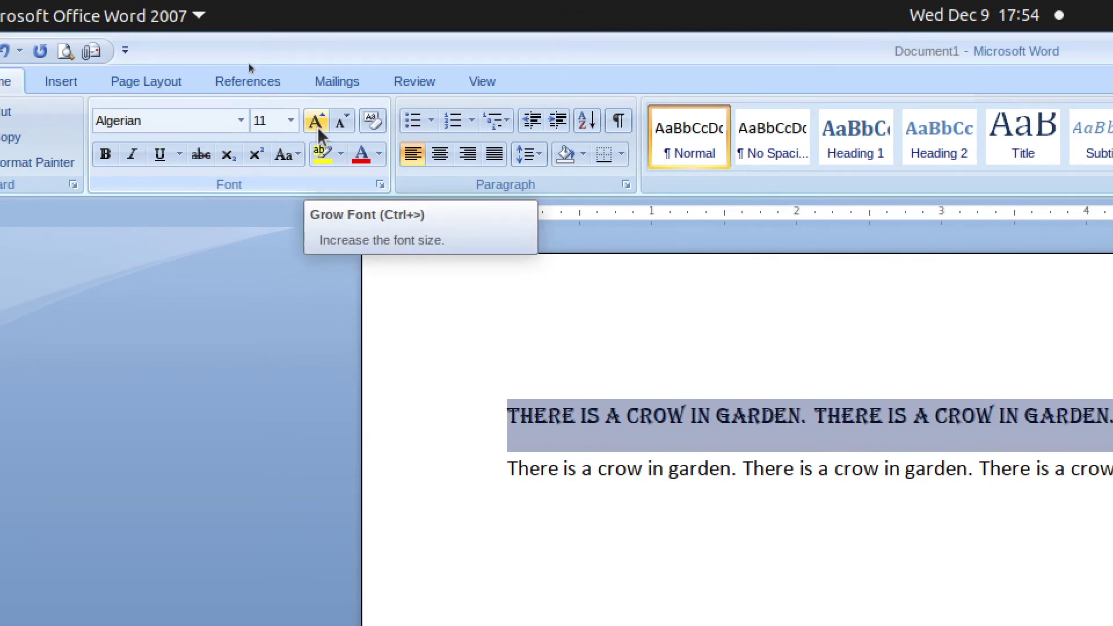
# - Grow the first line's Algerian text to 18 pt, then shrink and grow it, ending at 9 pt
pyautogui.click(315, 122)
pyautogui.click(316, 122)
pyautogui.click(315, 121)
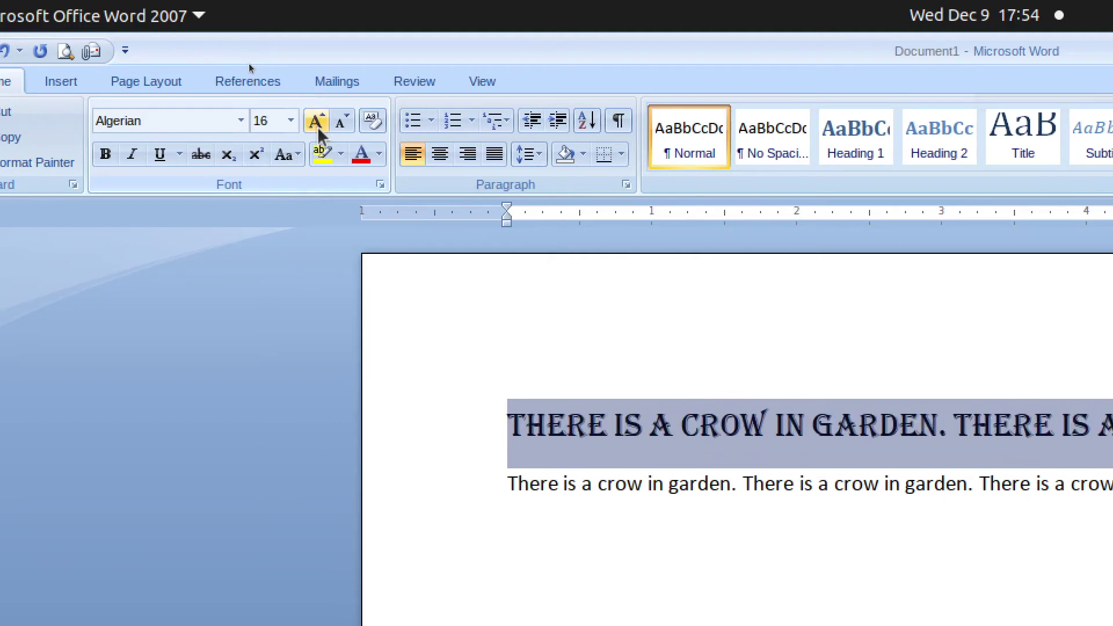
pyautogui.click(315, 122)
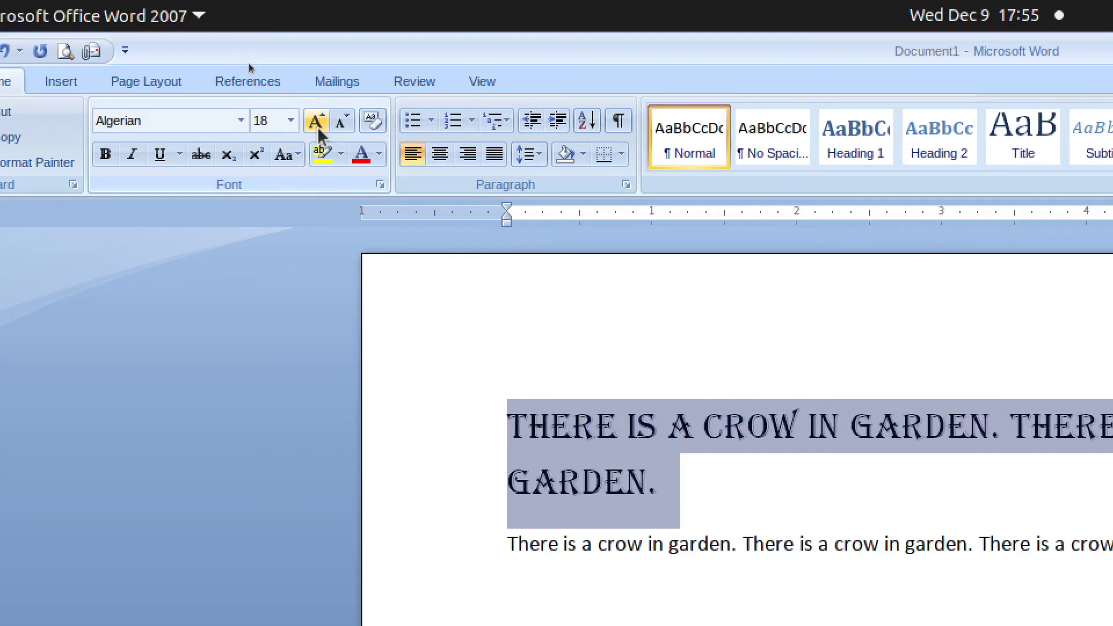
pyautogui.click(342, 123)
pyautogui.click(342, 123)
pyautogui.click(342, 123)
pyautogui.click(342, 123)
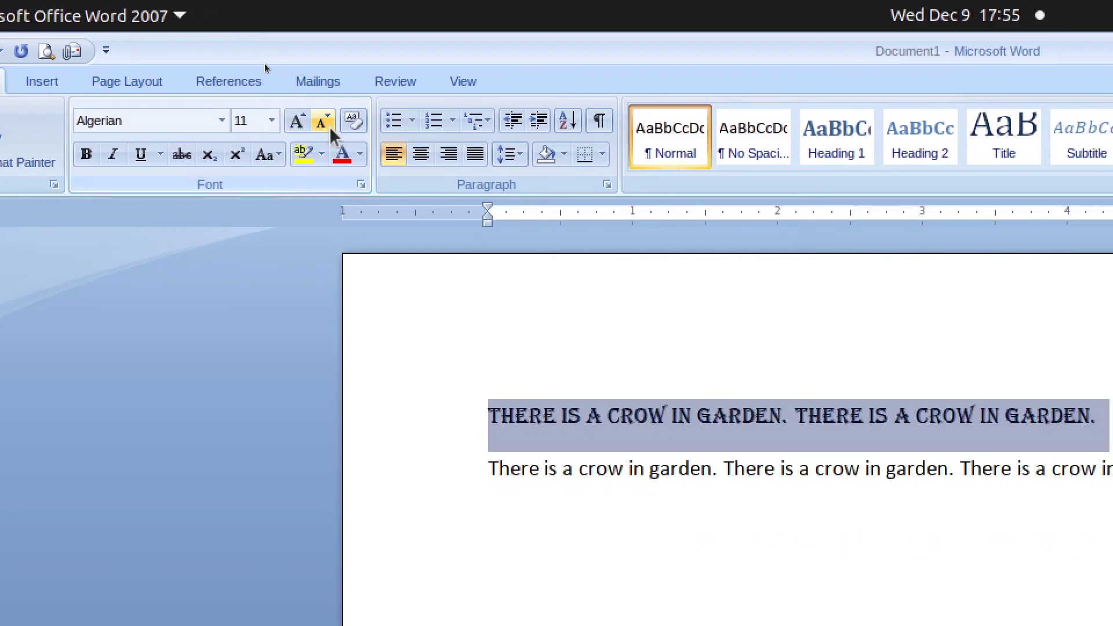
pyautogui.click(330, 128)
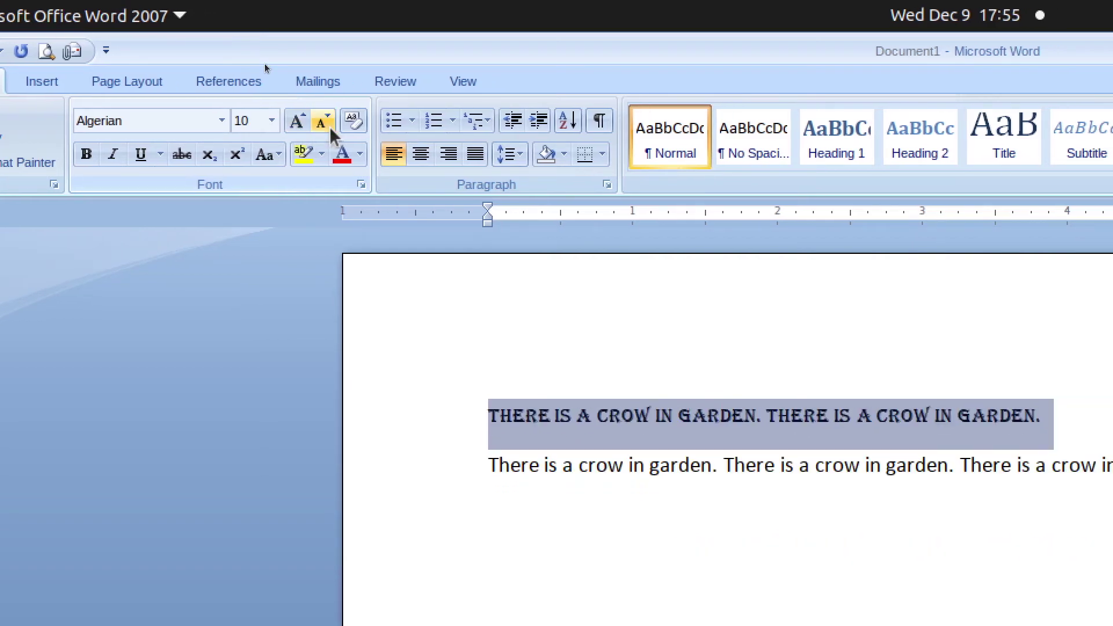
pyautogui.click(318, 125)
pyautogui.click(318, 125)
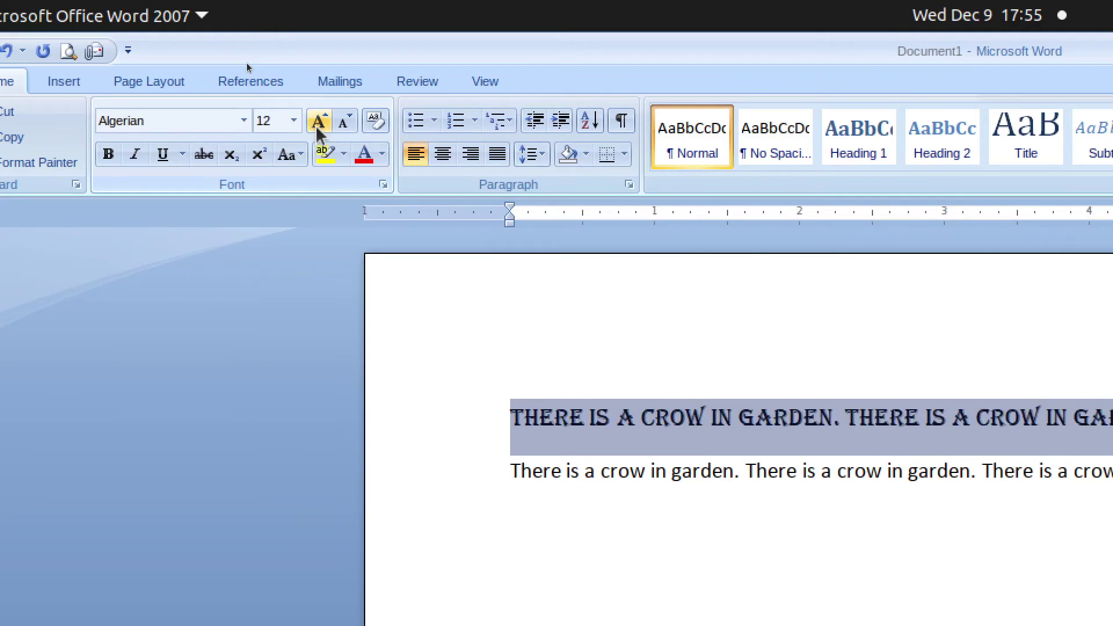
pyautogui.click(327, 124)
pyautogui.click(328, 124)
pyautogui.click(328, 125)
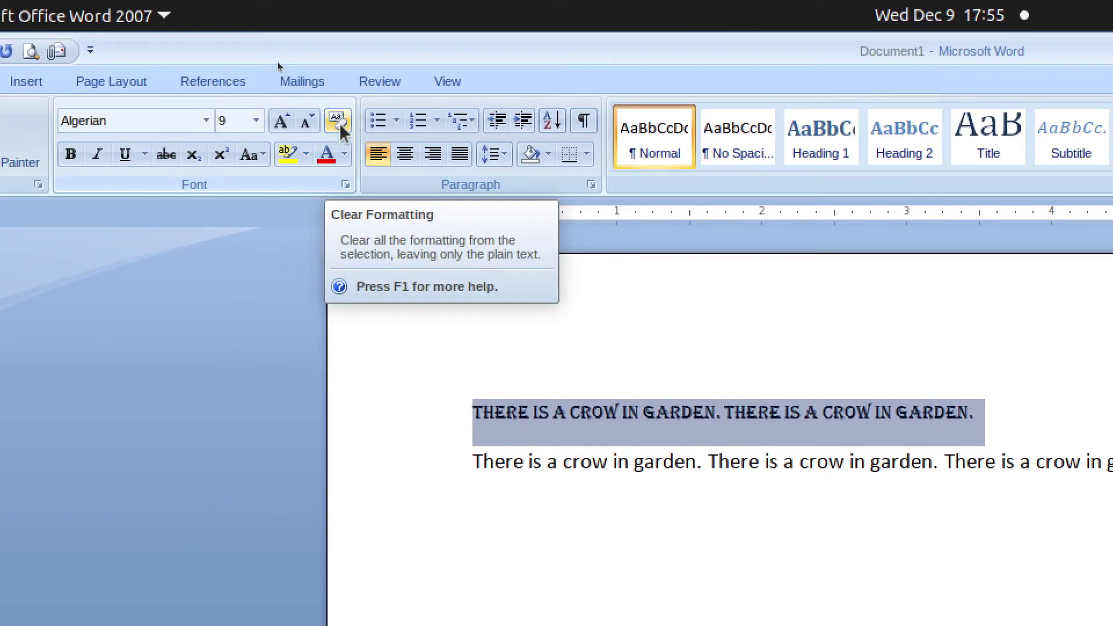
# - Clear the first line's formatting, restoring Calibri (Body) at size 11
pyautogui.click(340, 123)
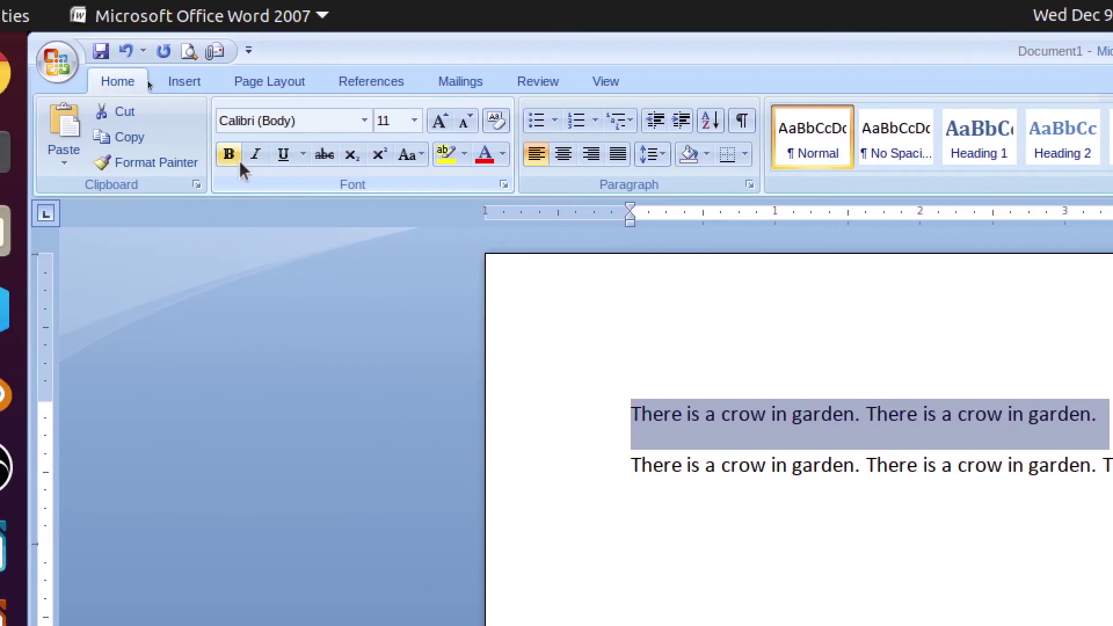
pyautogui.click(238, 161)
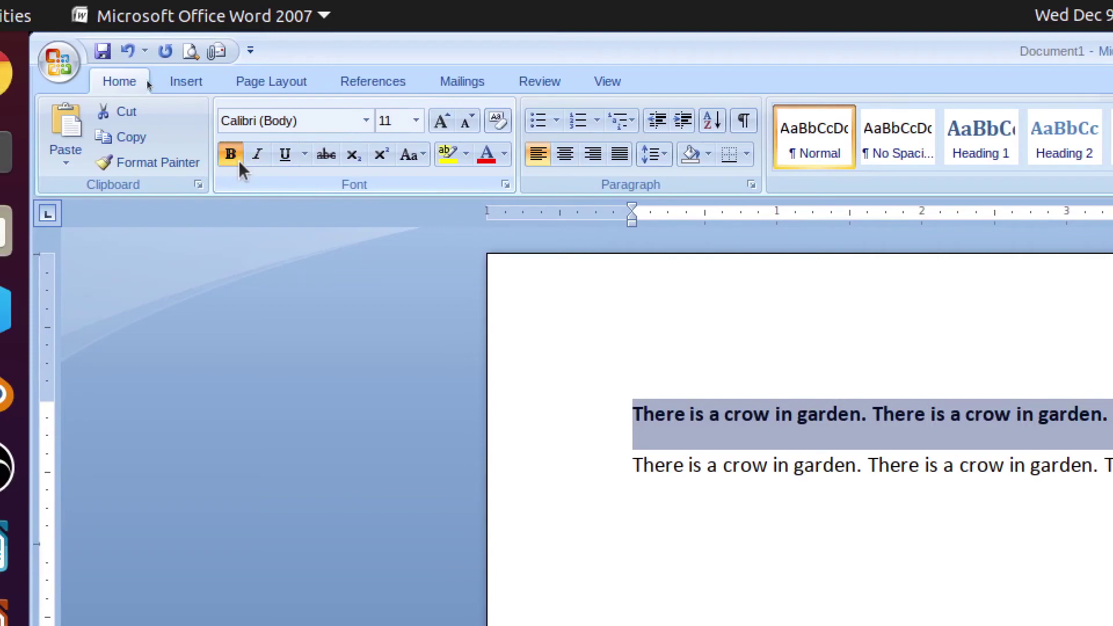
pyautogui.click(243, 161)
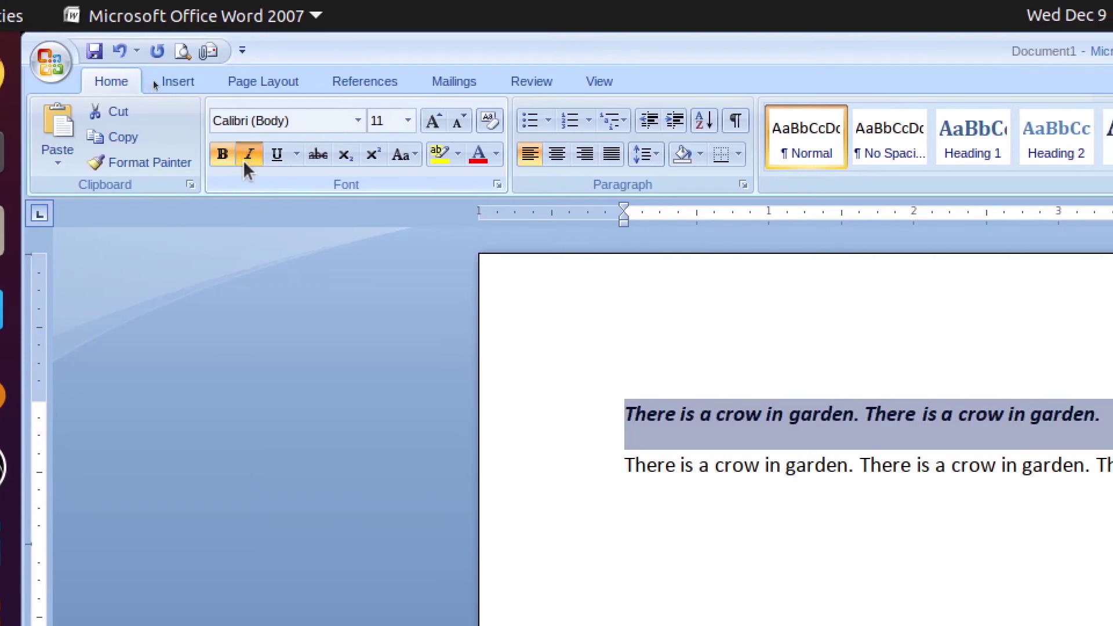
pyautogui.click(276, 158)
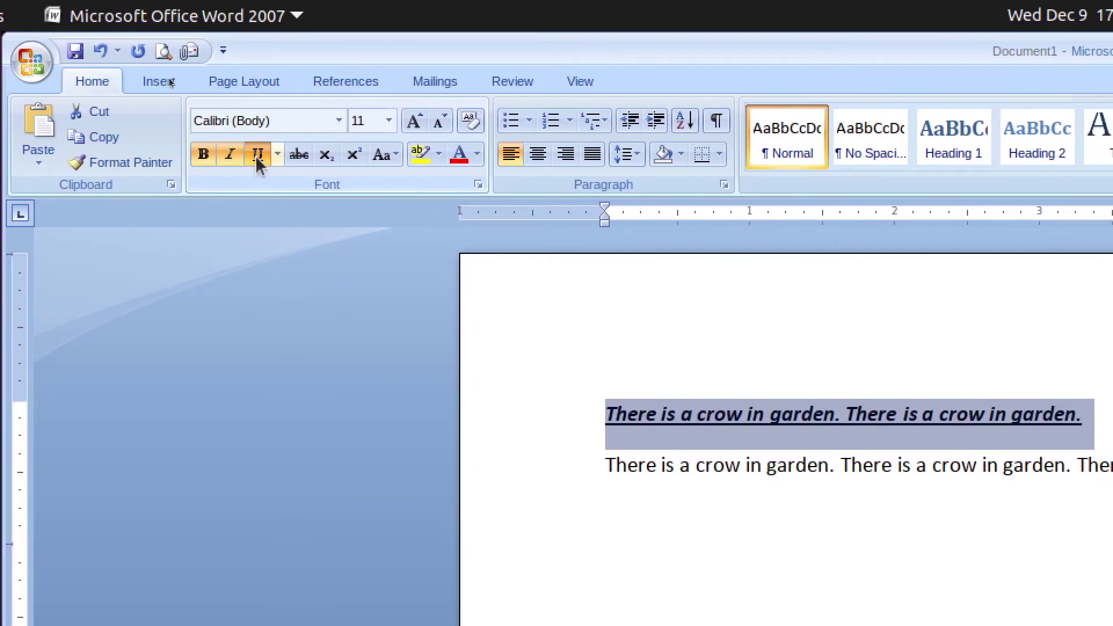
pyautogui.click(255, 161)
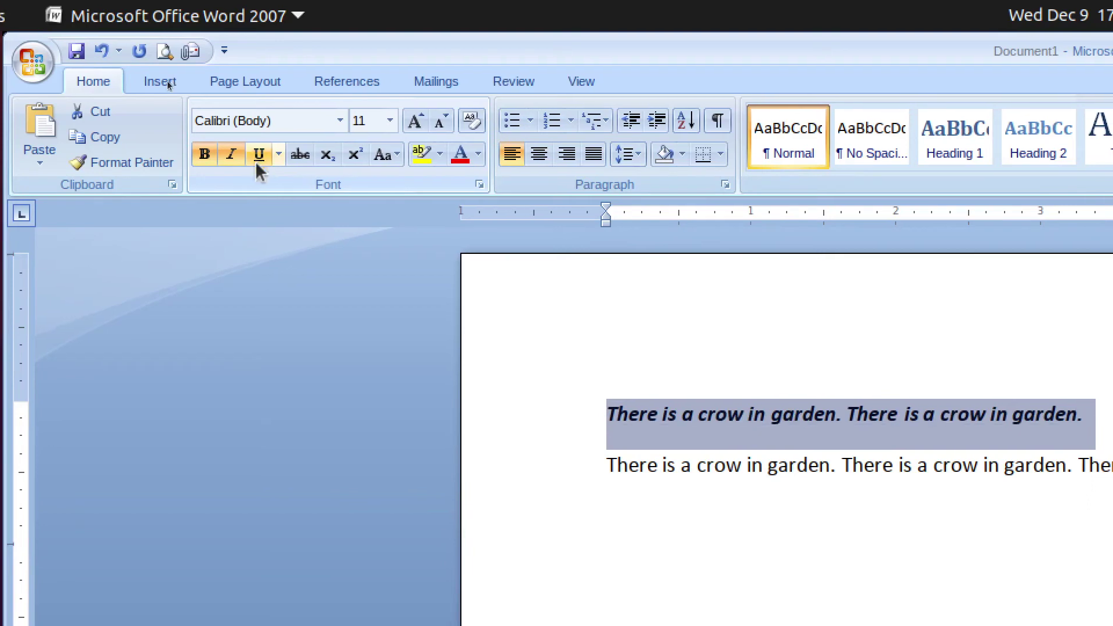
pyautogui.click(245, 163)
pyautogui.click(235, 160)
pyautogui.click(245, 154)
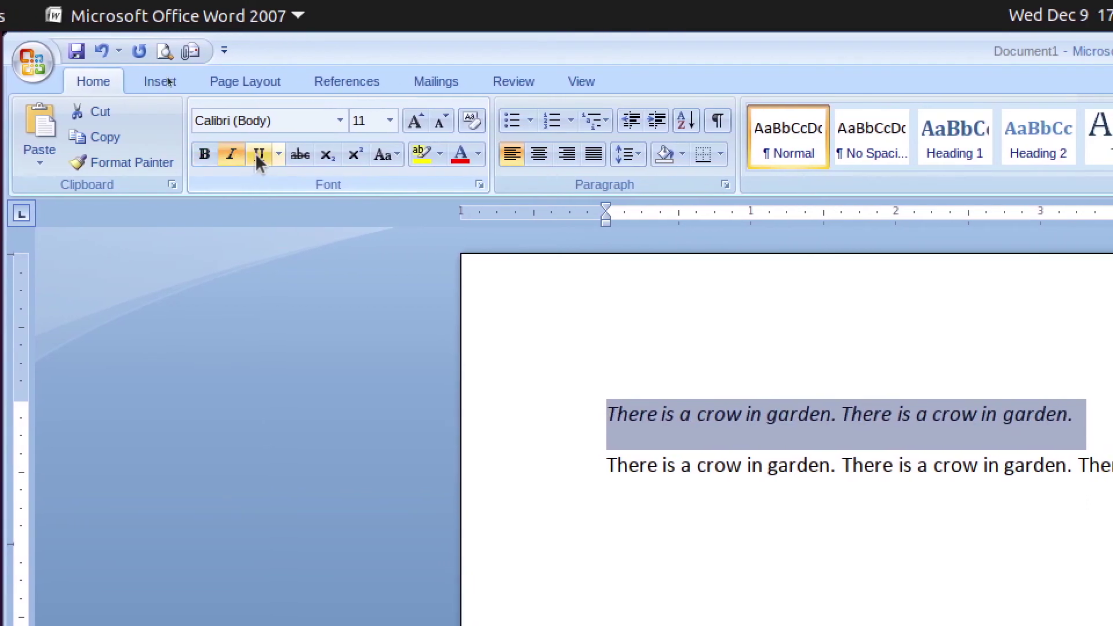
pyautogui.click(250, 153)
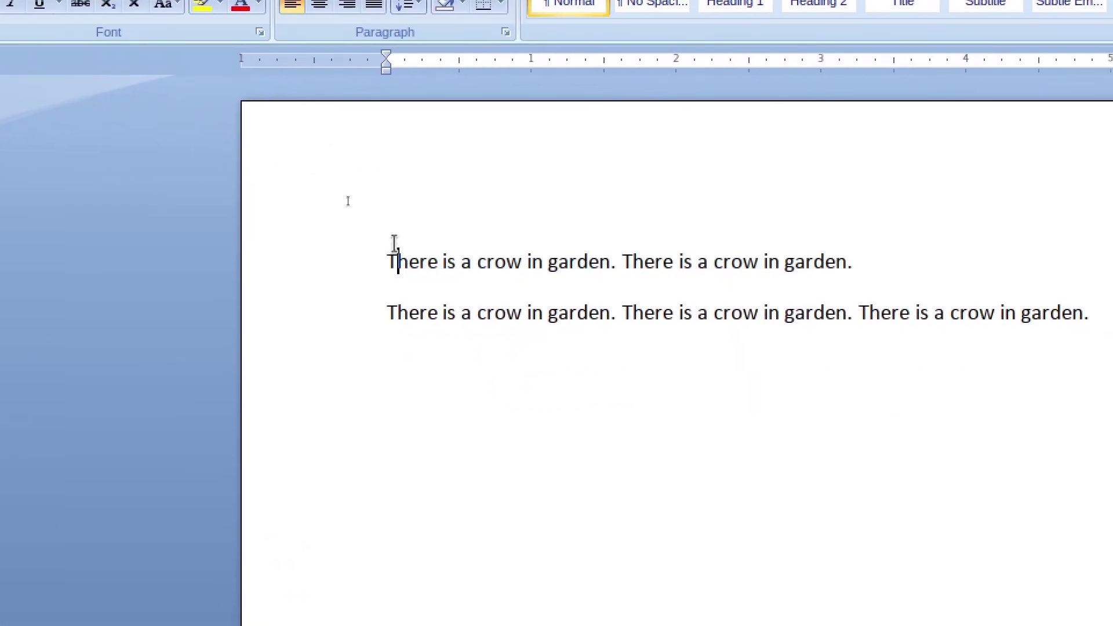
# - Strike through the word 'There' at the start of the first line
pyautogui.doubleClick(396, 250)
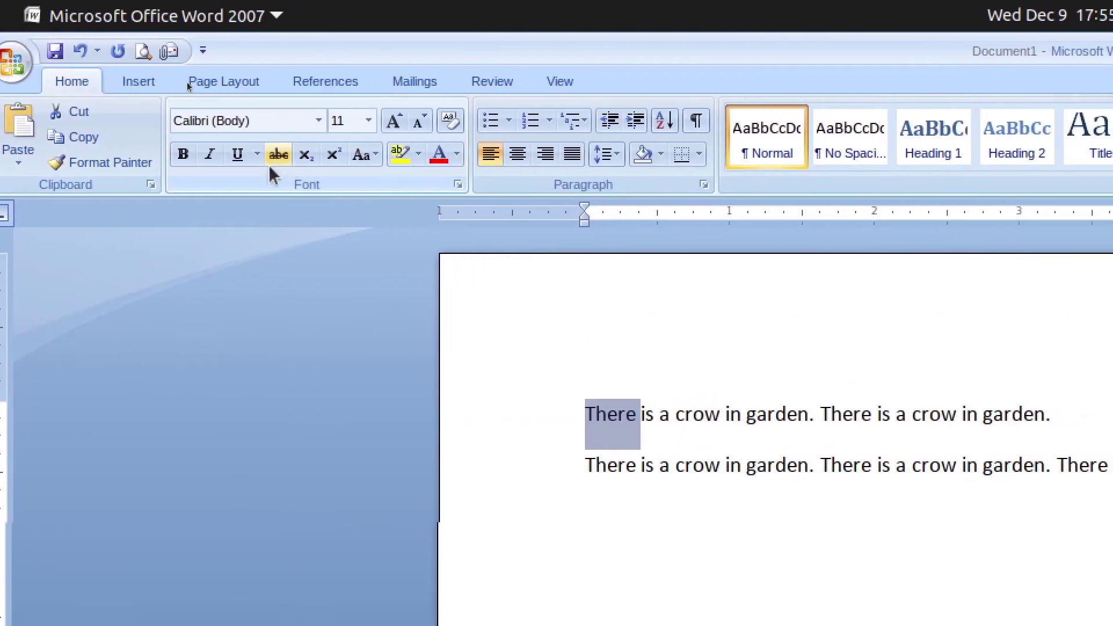
pyautogui.click(271, 160)
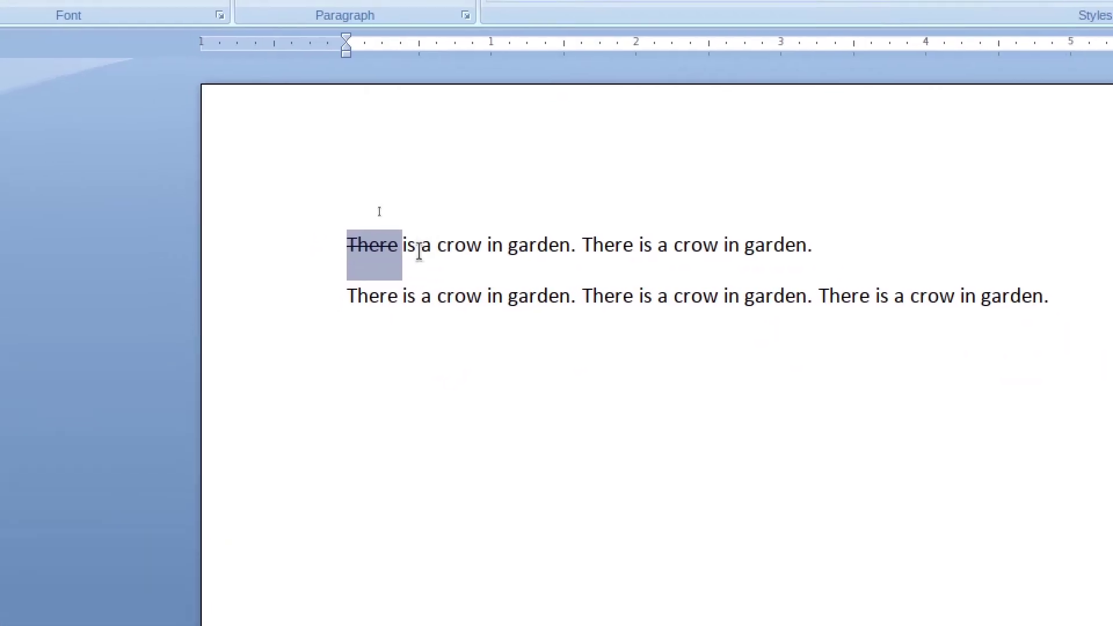
pyautogui.click(417, 246)
# - Replace the first line with the struck-through sentence 'The price of Today's Lecture is 100 rs 150 rs'
pyautogui.click(838, 243)
pyautogui.click(299, 235)
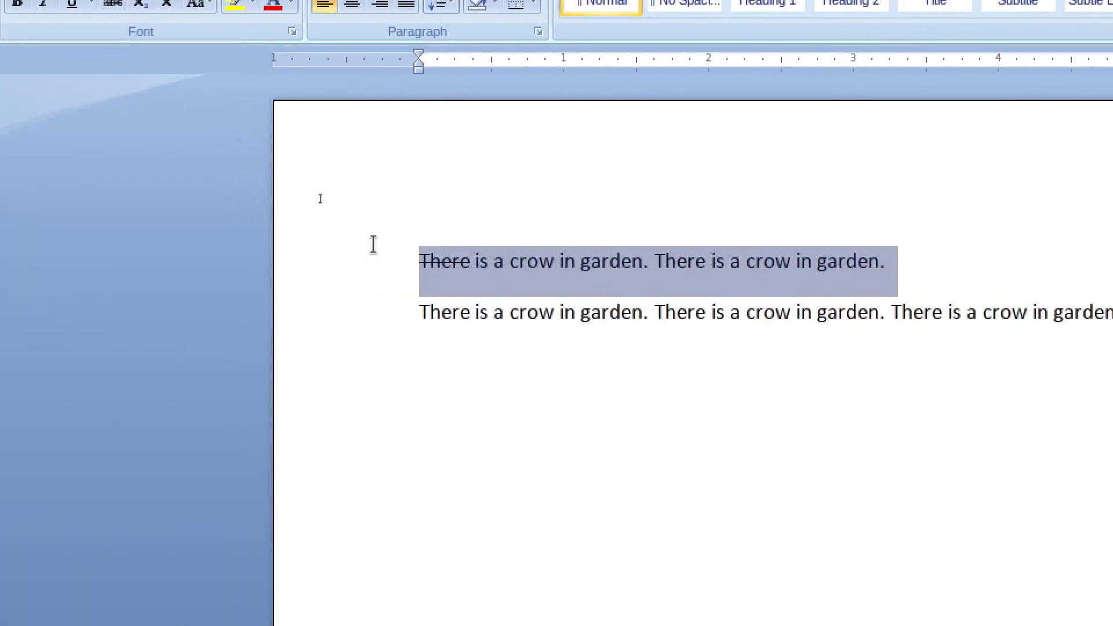
pyautogui.press('Delete')
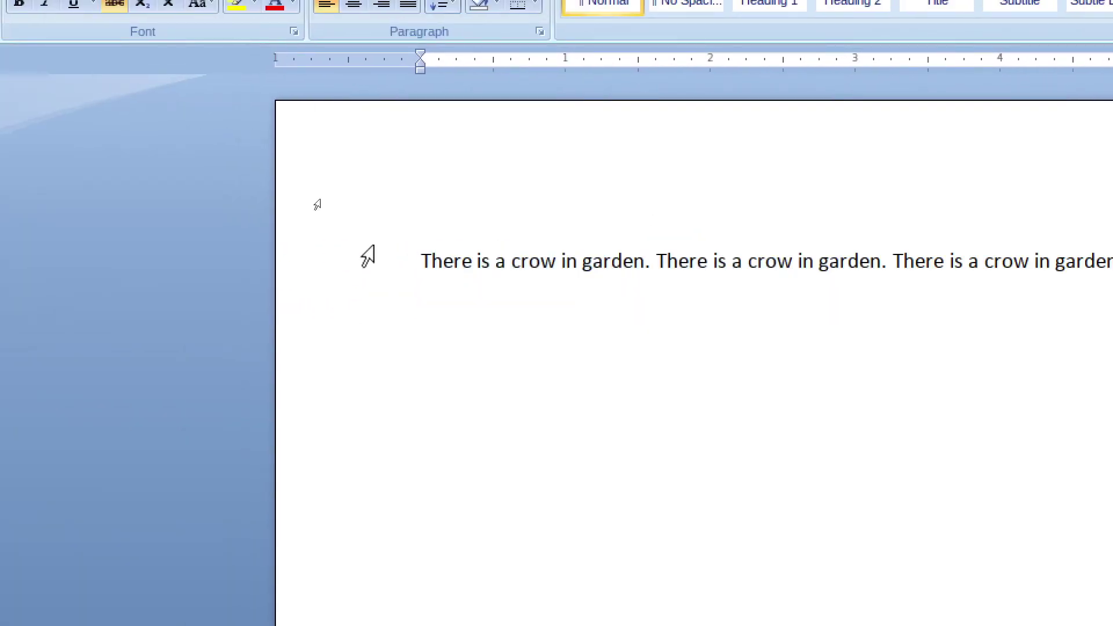
pyautogui.press('Return')
pyautogui.write('The')
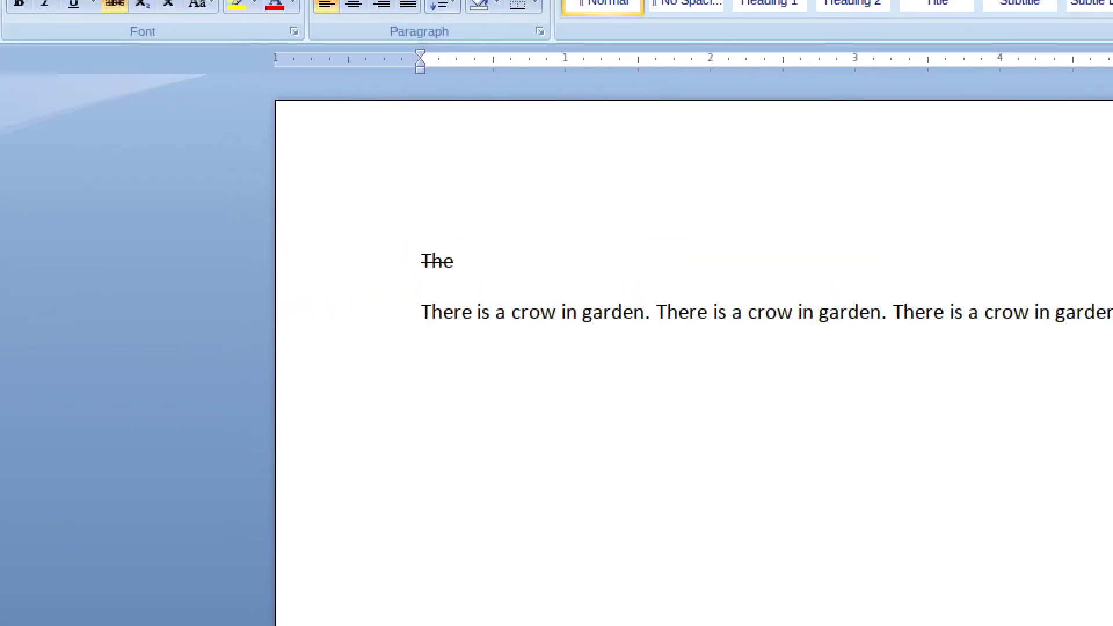
pyautogui.write(' price')
pyautogui.write(' of Today')
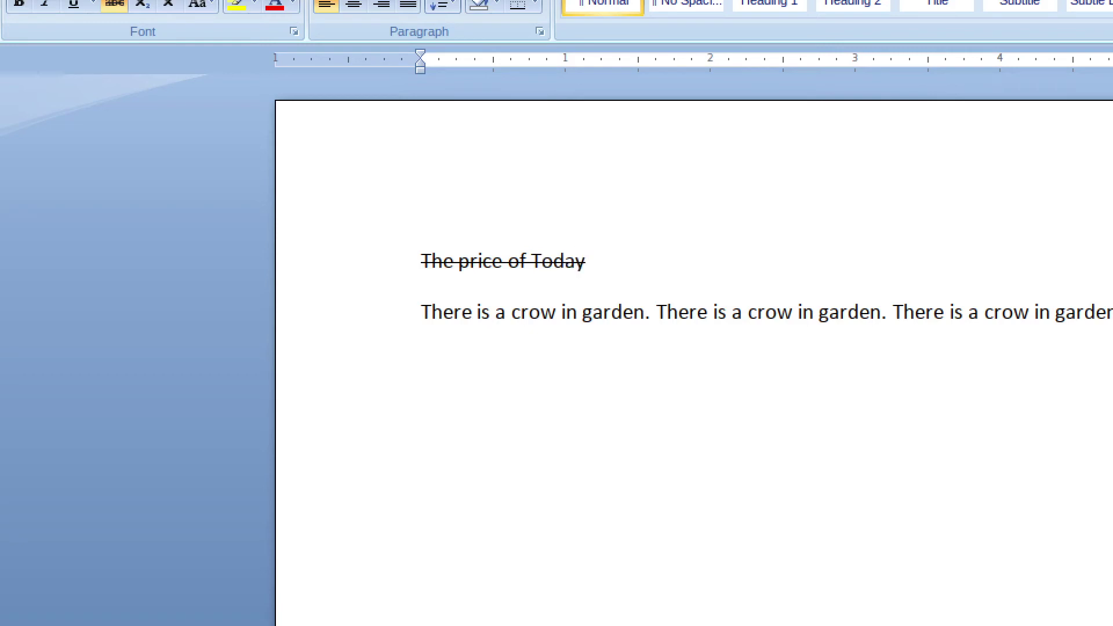
pyautogui.write("'s")
pyautogui.write('Lecture is')
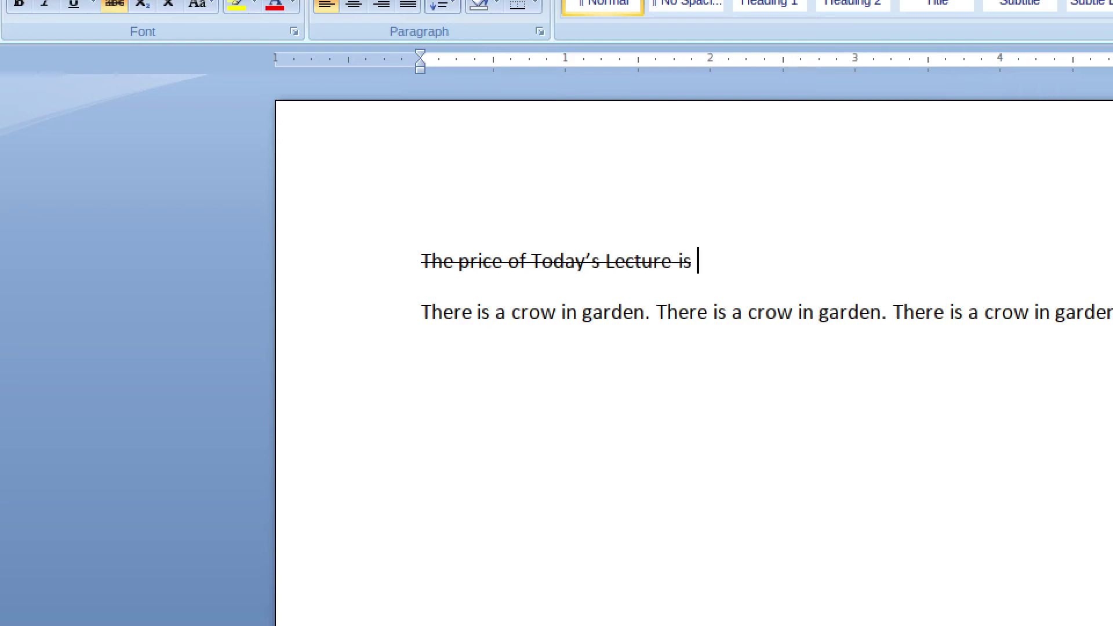
pyautogui.write('100 rs')
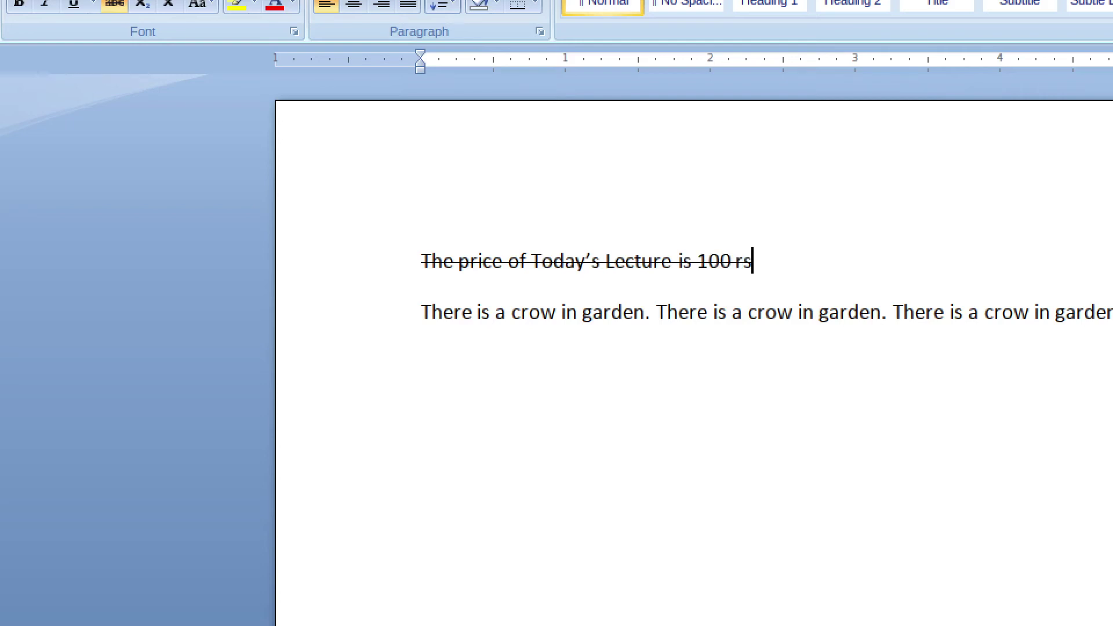
pyautogui.write(' 150 rs')
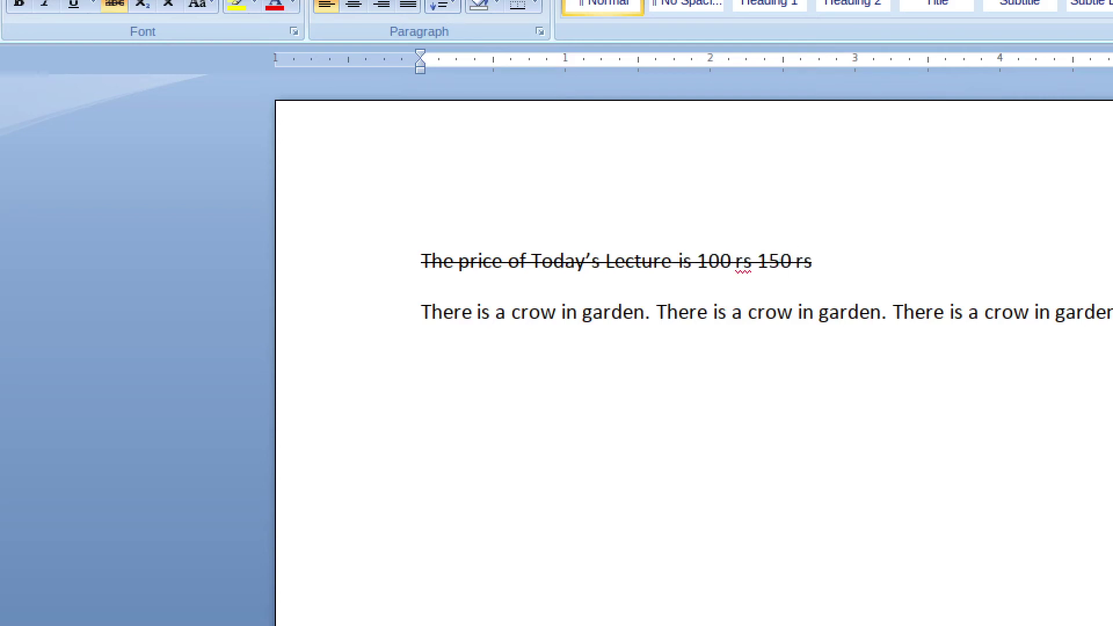
# - Remove the strikethrough from the whole price sentence
pyautogui.moveTo(566, 249); pyautogui.dragTo(290, 248)
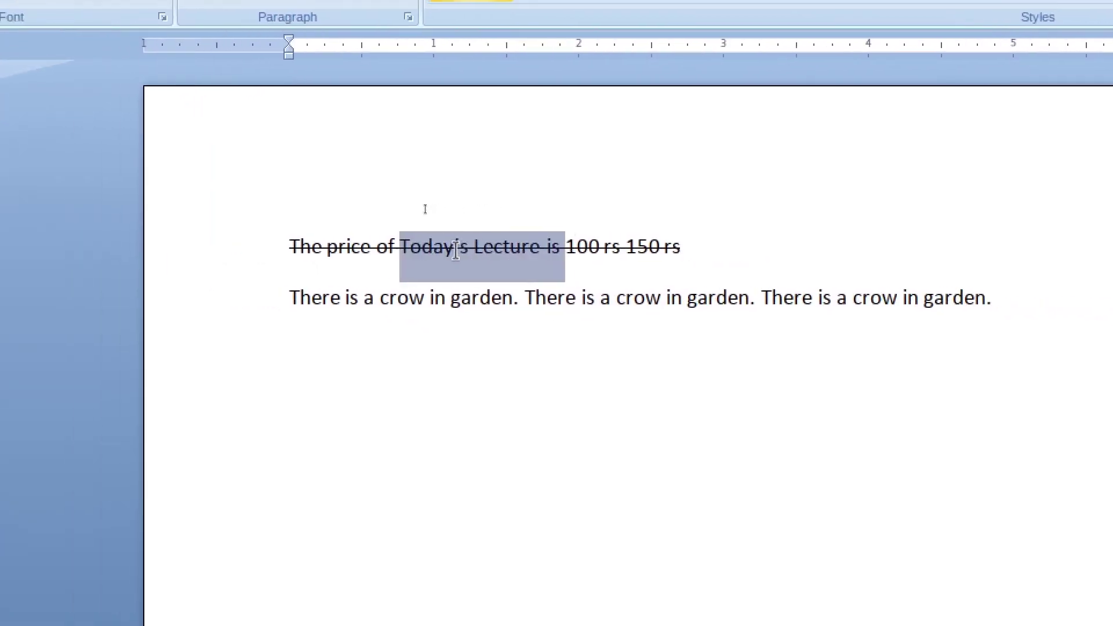
pyautogui.moveTo(757, 248); pyautogui.dragTo(396, 251)
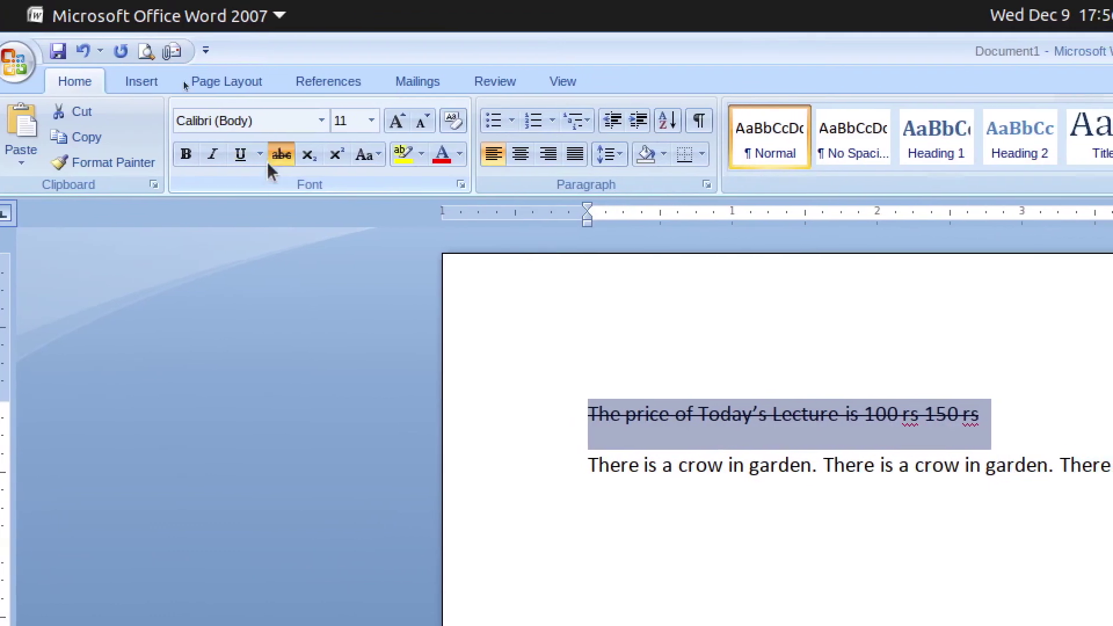
pyautogui.click(270, 161)
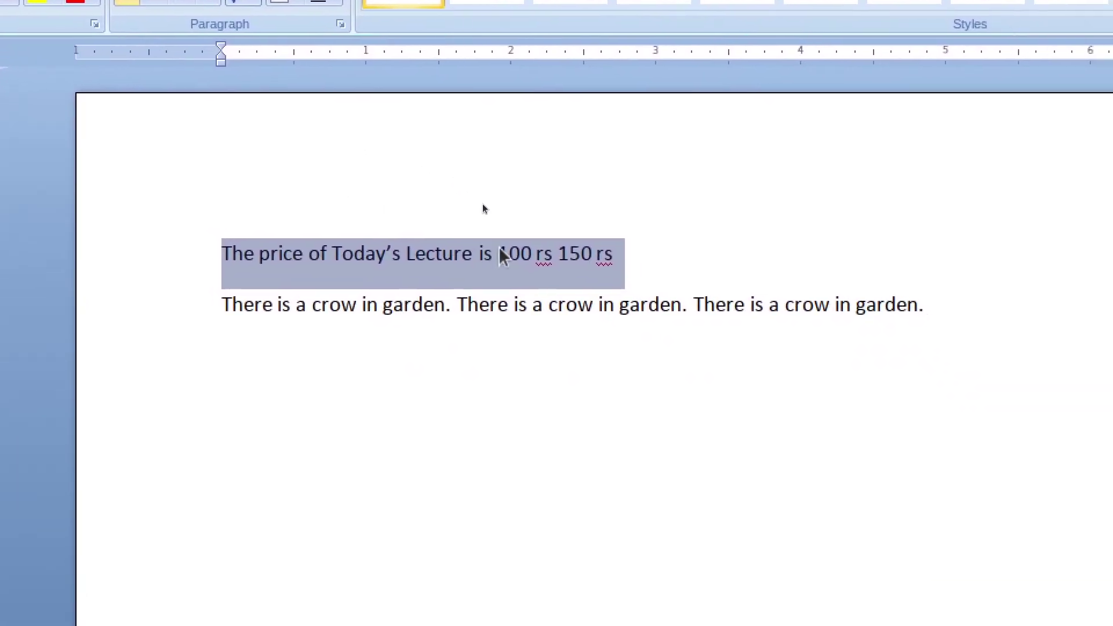
# - Strike through only '150 rs' in the price sentence
pyautogui.moveTo(499, 255); pyautogui.dragTo(556, 253)
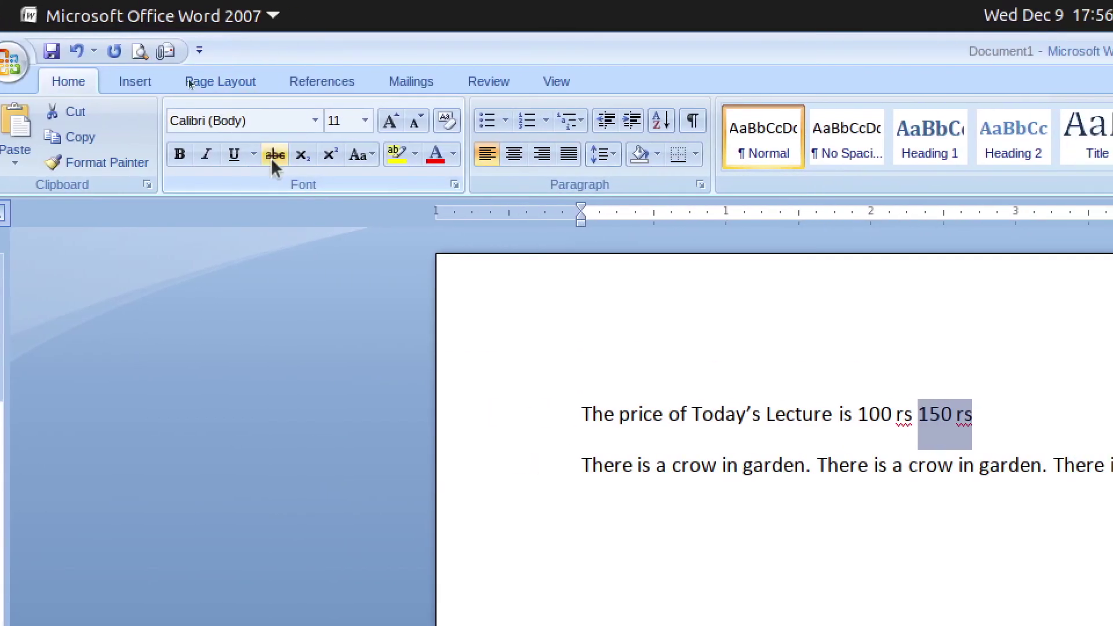
pyautogui.click(270, 154)
pyautogui.tripleClick(702, 408)
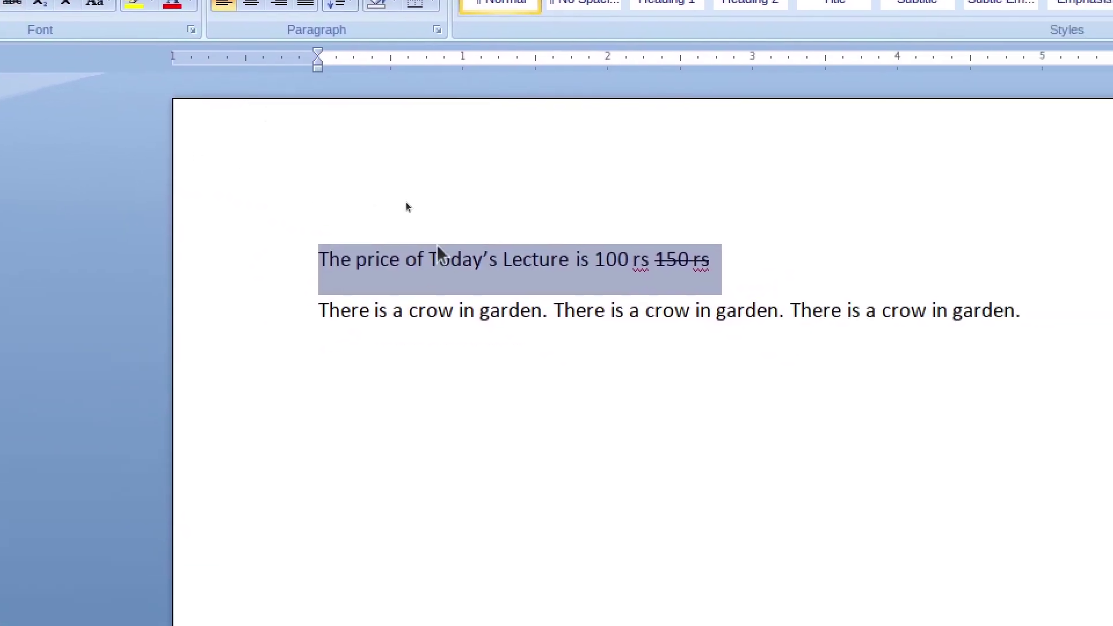
pyautogui.click(442, 258)
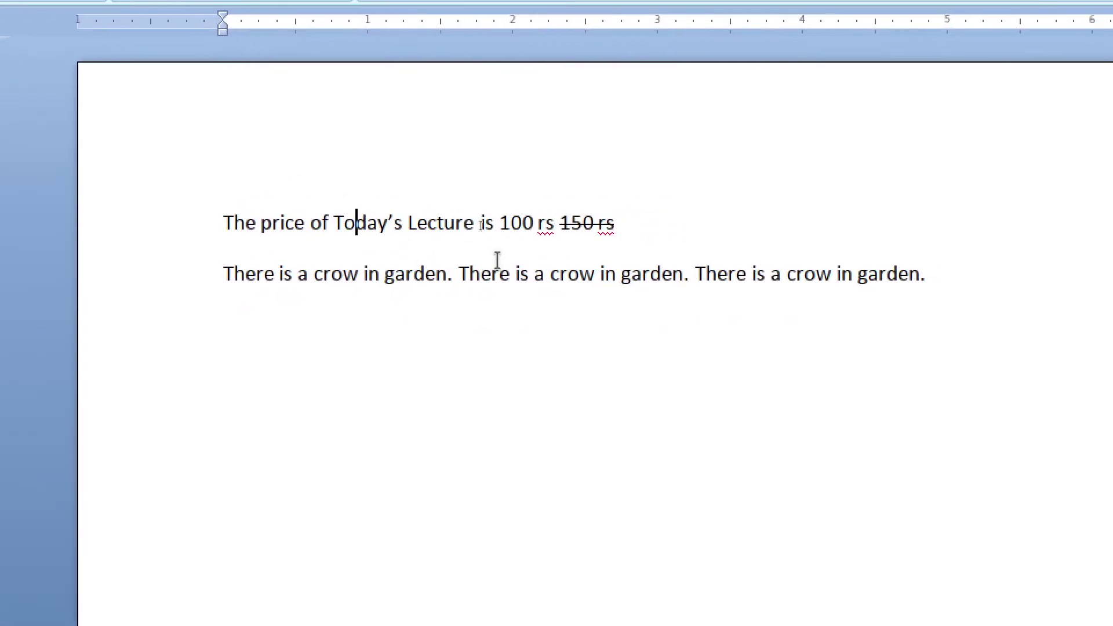
# - Clear the document and type H2O with the 2 as subscript
pyautogui.hotkey('ctrl', 'a')
pyautogui.press('Delete')
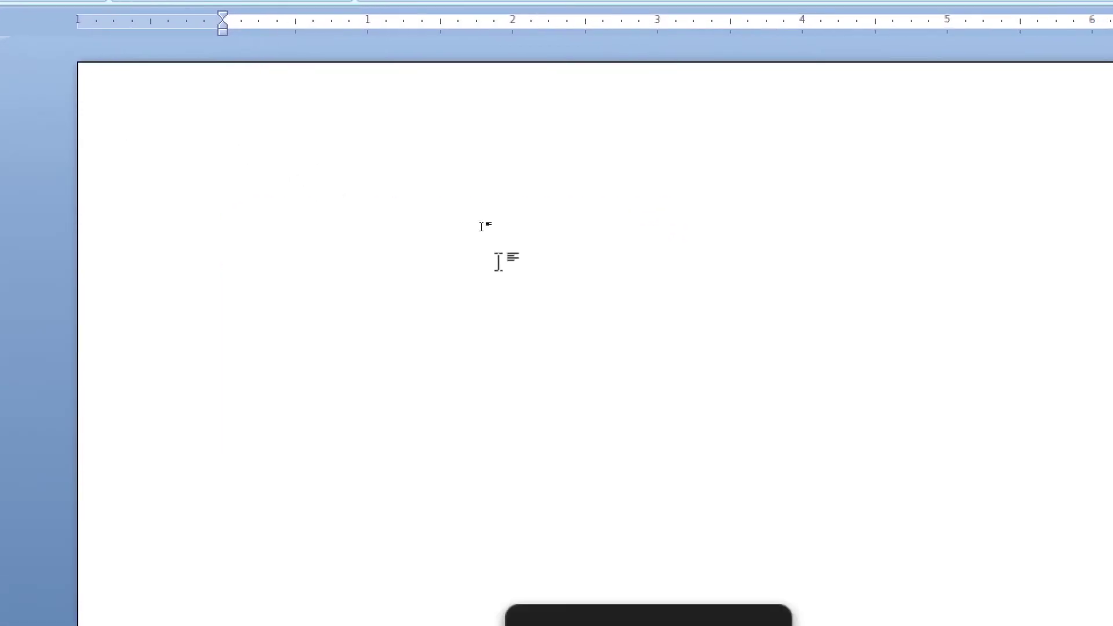
pyautogui.write('H2')
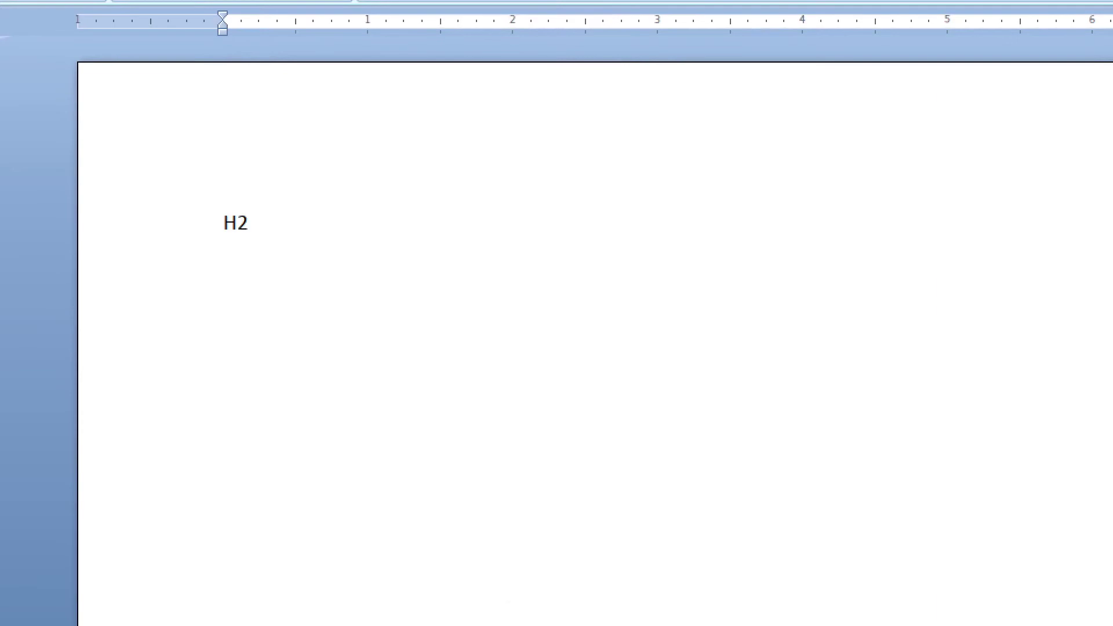
pyautogui.write('O')
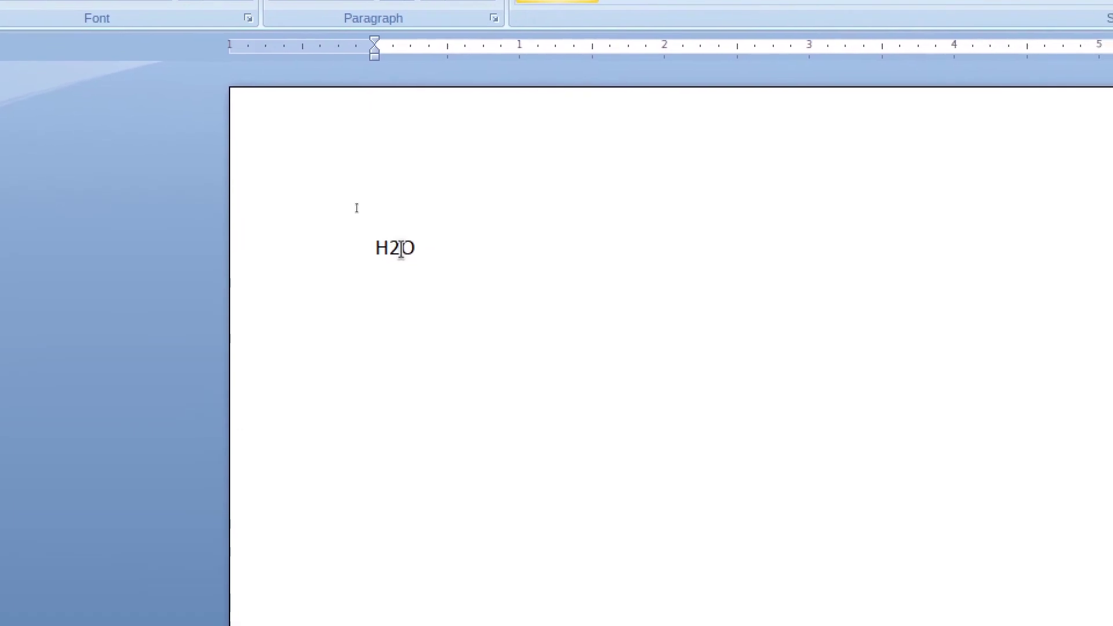
pyautogui.moveTo(389, 249); pyautogui.dragTo(400, 250)
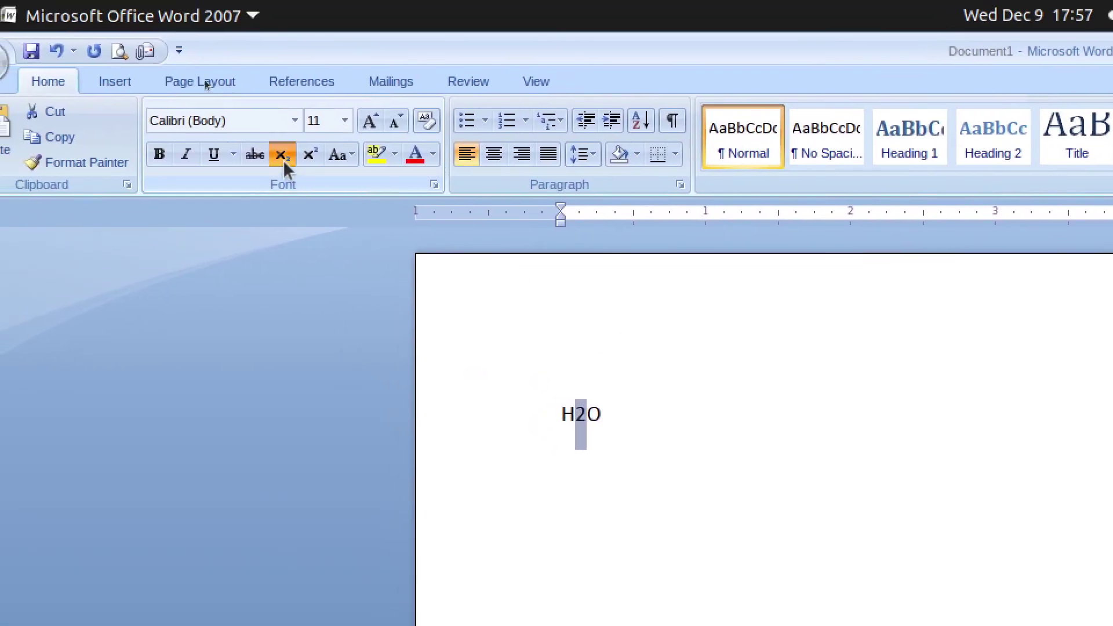
pyautogui.click(283, 160)
pyautogui.press('End')
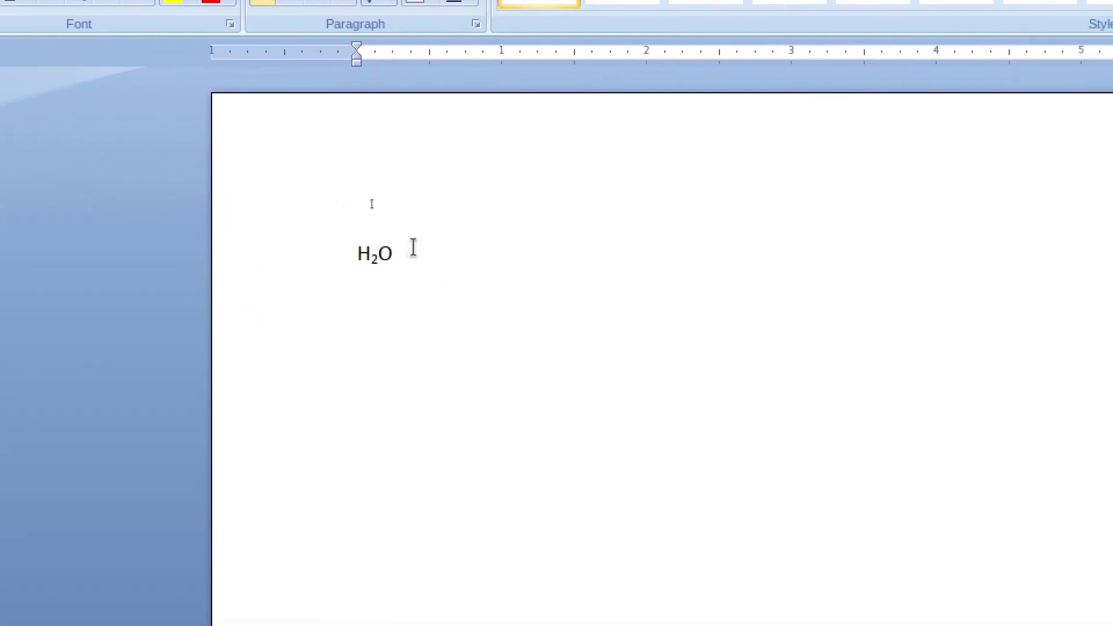
# - Enlarge H₂O to size 28 with Grow Font
pyautogui.moveTo(439, 255); pyautogui.dragTo(392, 249)
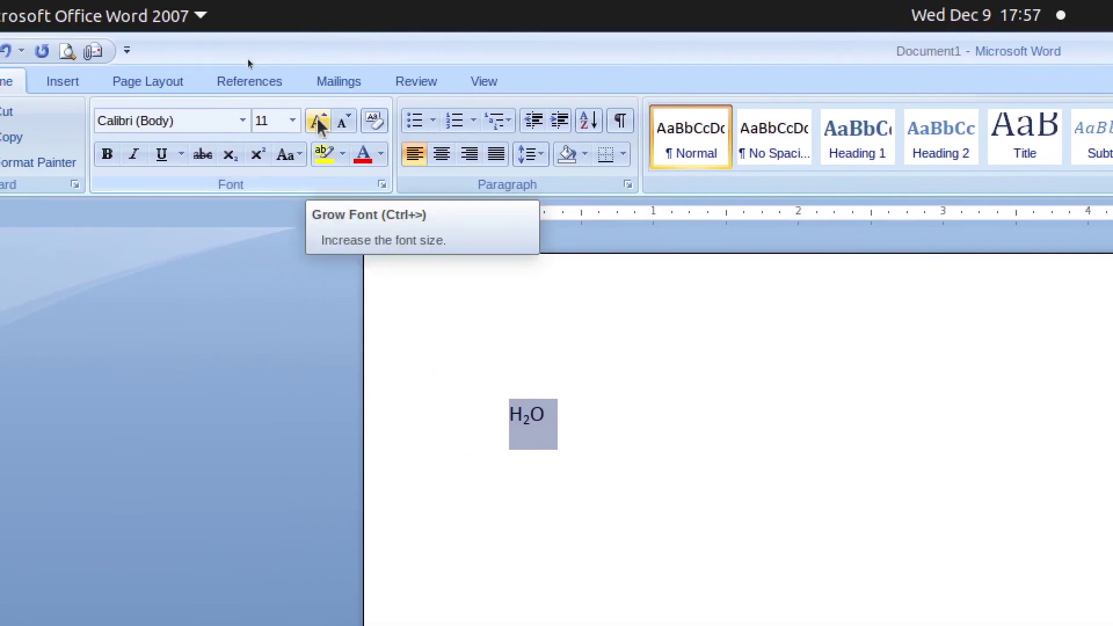
pyautogui.click(318, 121)
pyautogui.tripleClick(318, 122)
pyautogui.tripleClick(318, 122)
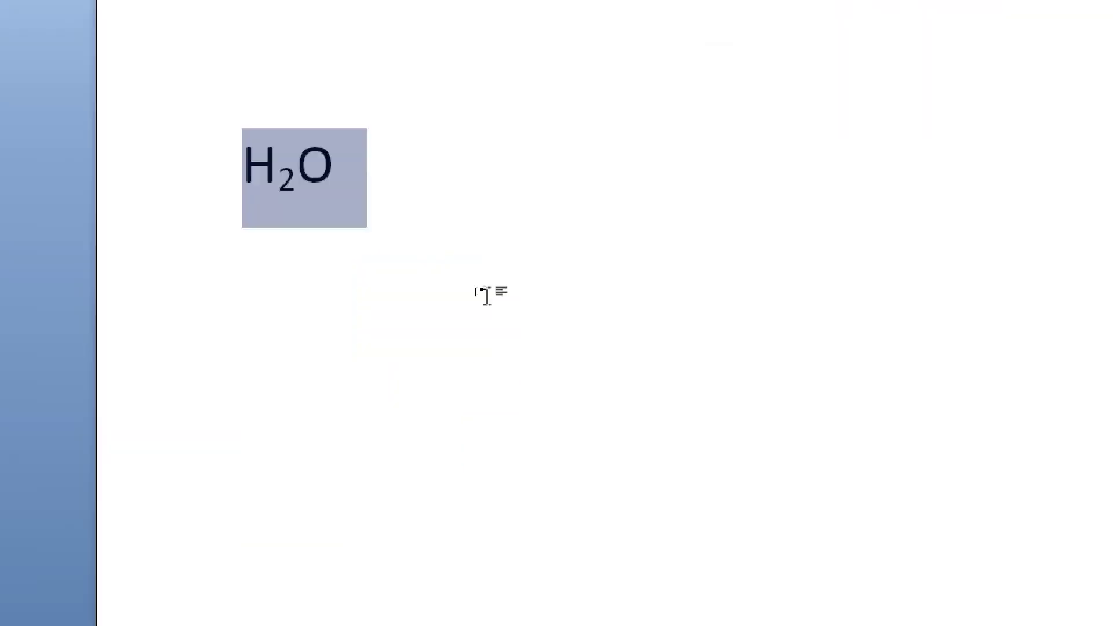
pyautogui.click(355, 137)
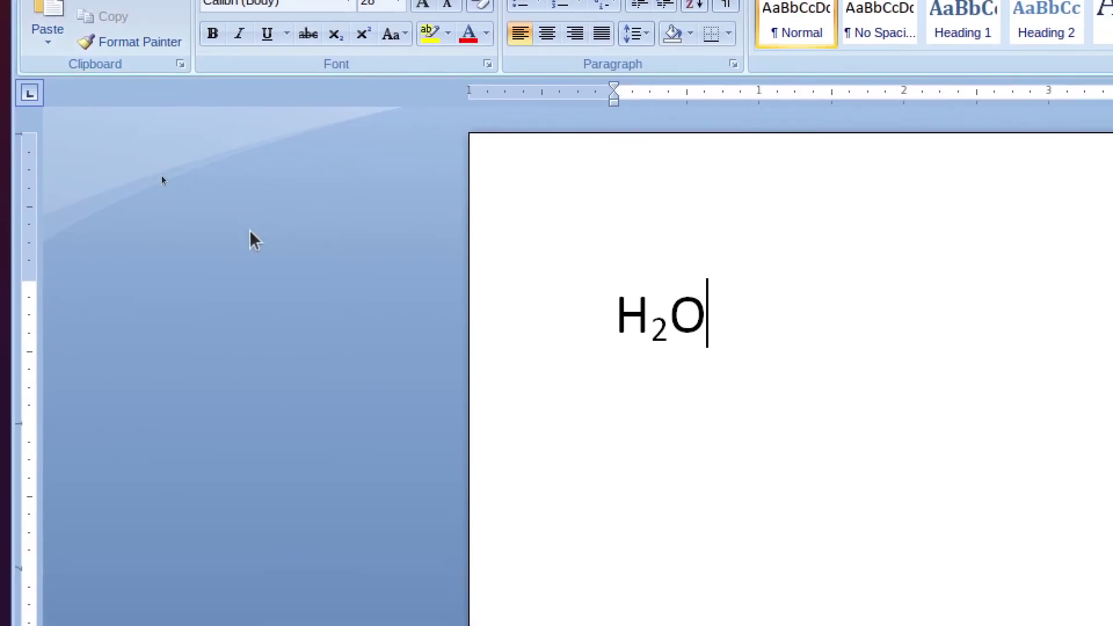
# - On a new line, type X2+Y2=Z2 and make each 2 superscript
pyautogui.press('Return')
pyautogui.write('X2')
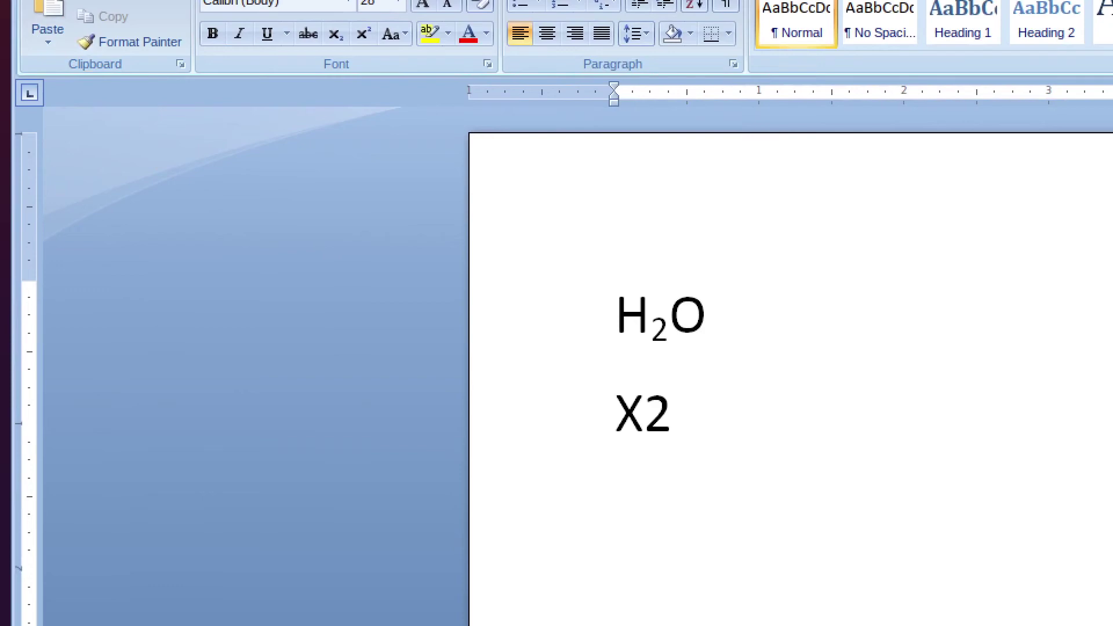
pyautogui.write('+Y2=Z2')
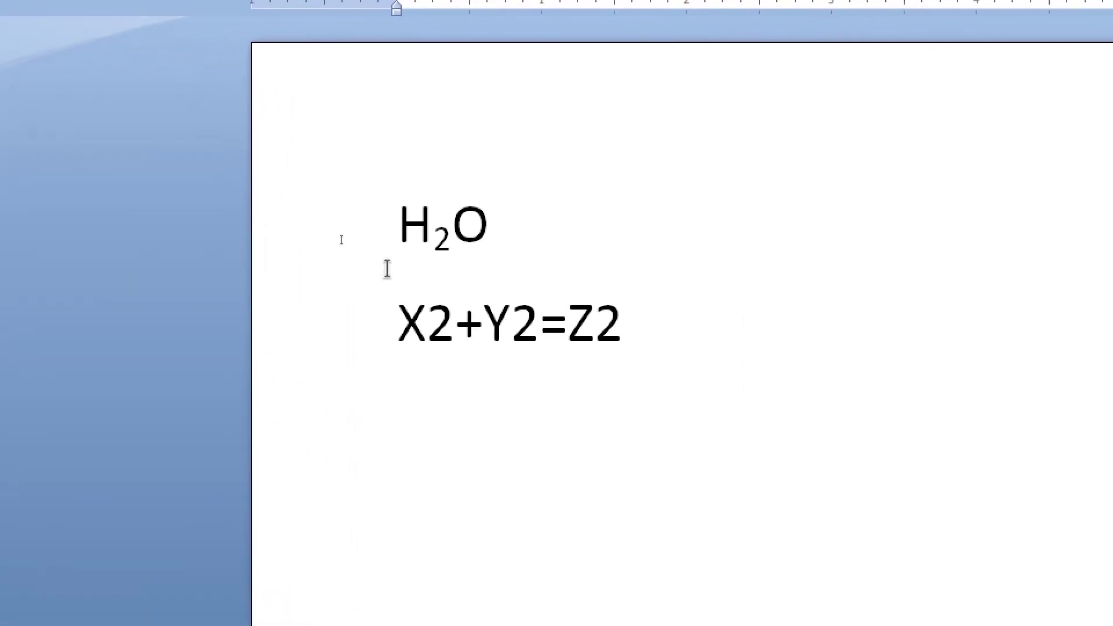
pyautogui.moveTo(427, 324); pyautogui.dragTo(453, 325)
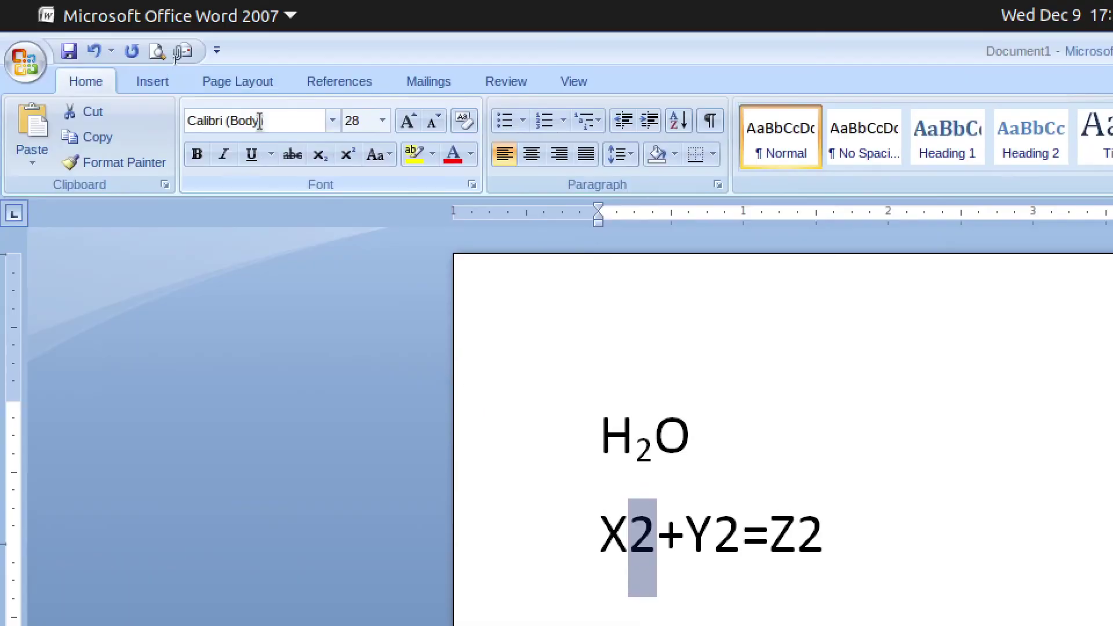
pyautogui.click(347, 154)
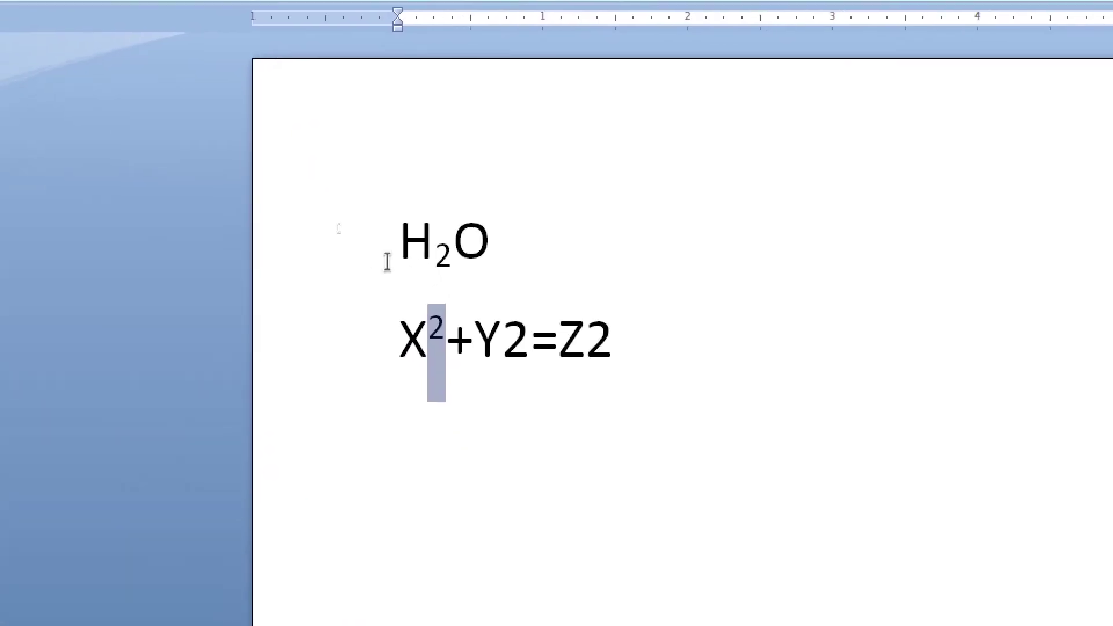
pyautogui.moveTo(502, 339); pyautogui.dragTo(529, 339)
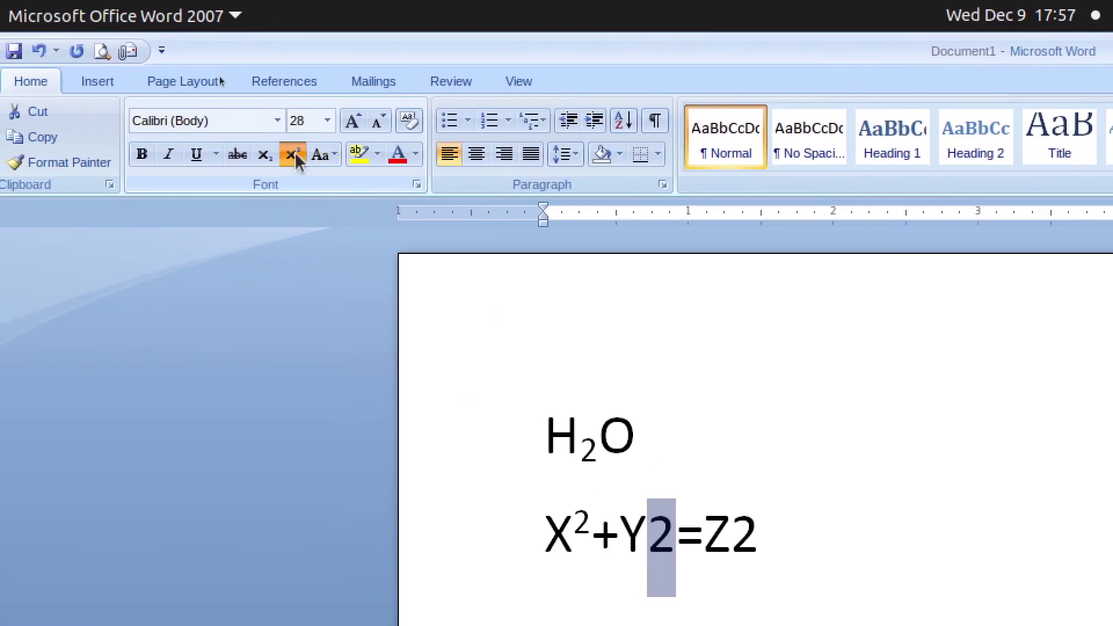
pyautogui.click(249, 138)
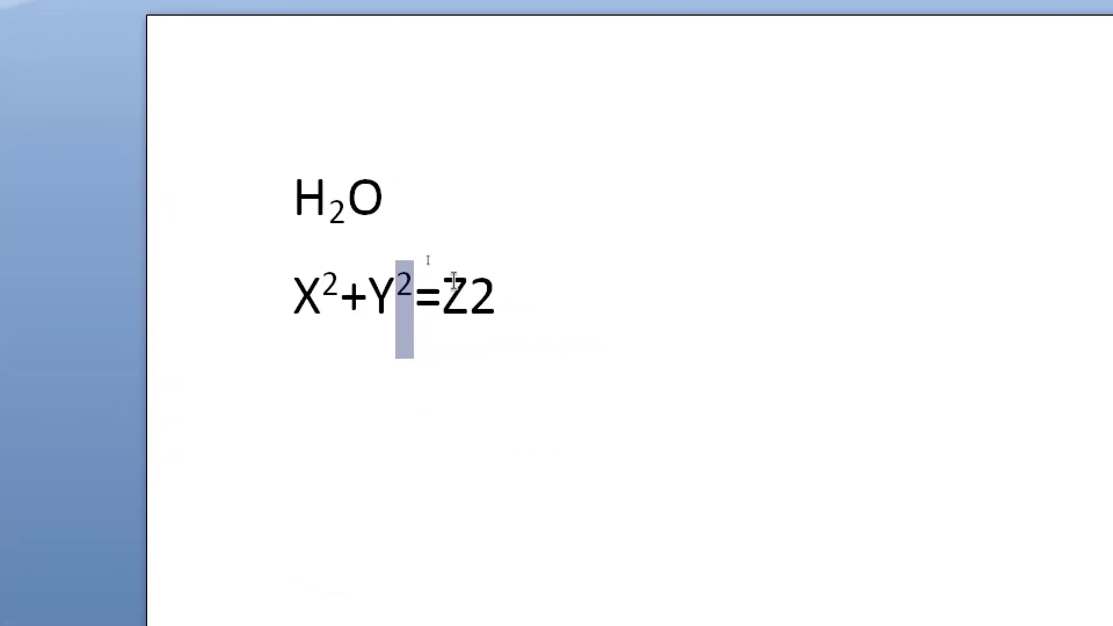
pyautogui.moveTo(499, 293); pyautogui.dragTo(477, 294)
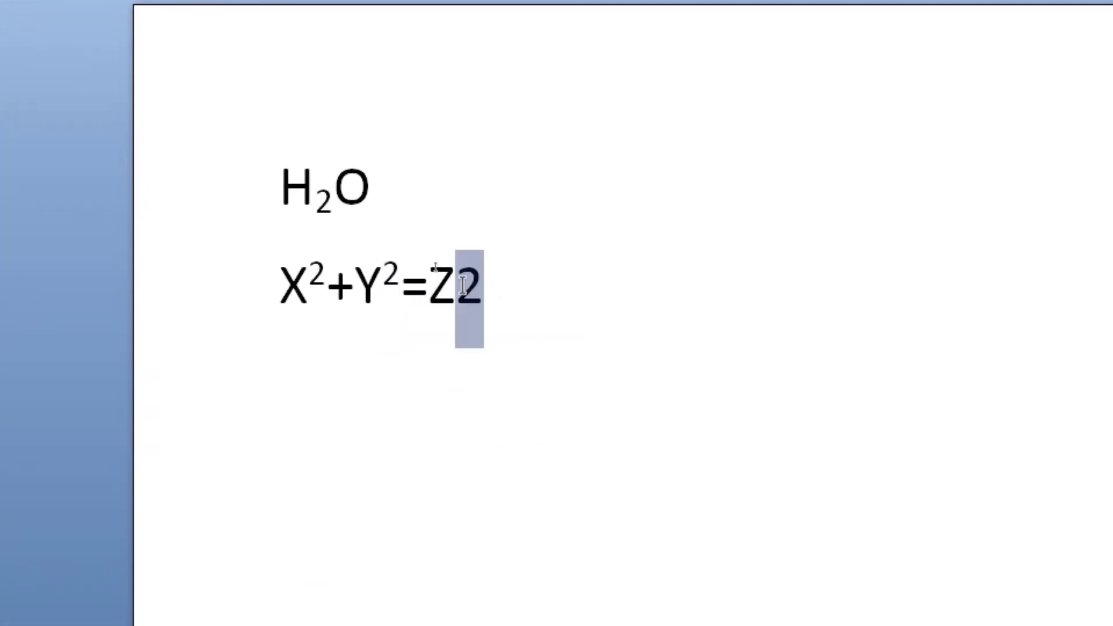
pyautogui.click(296, 154)
pyautogui.write('KJASHDAJ')
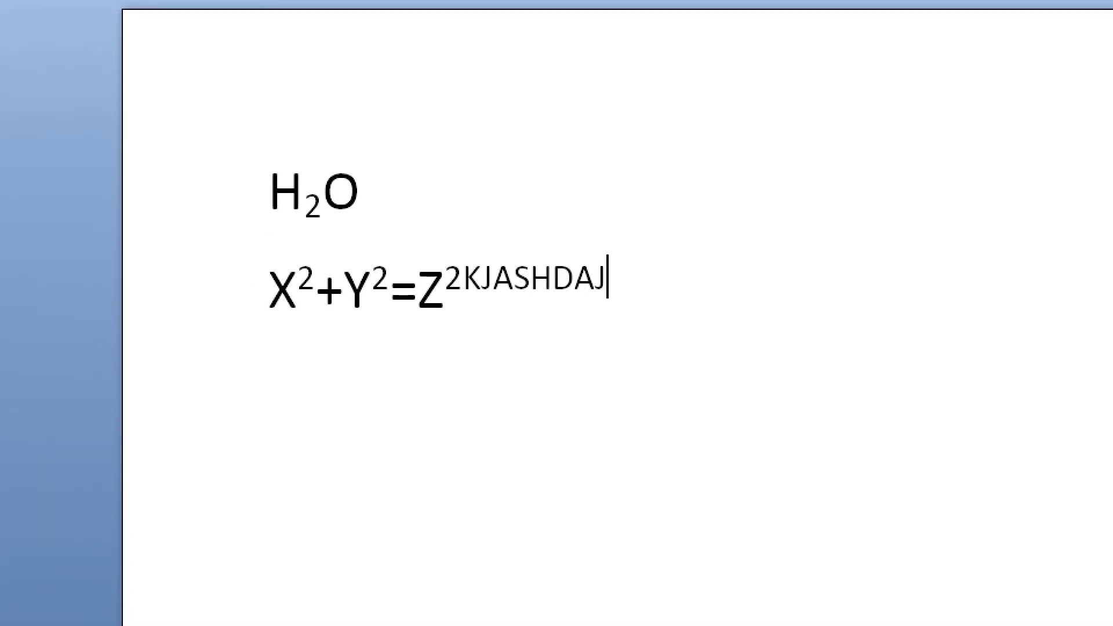
# - Turn off superscript on the stray text 'KJASHDAJ' after Z²
pyautogui.moveTo(513, 308); pyautogui.dragTo(245, 249)
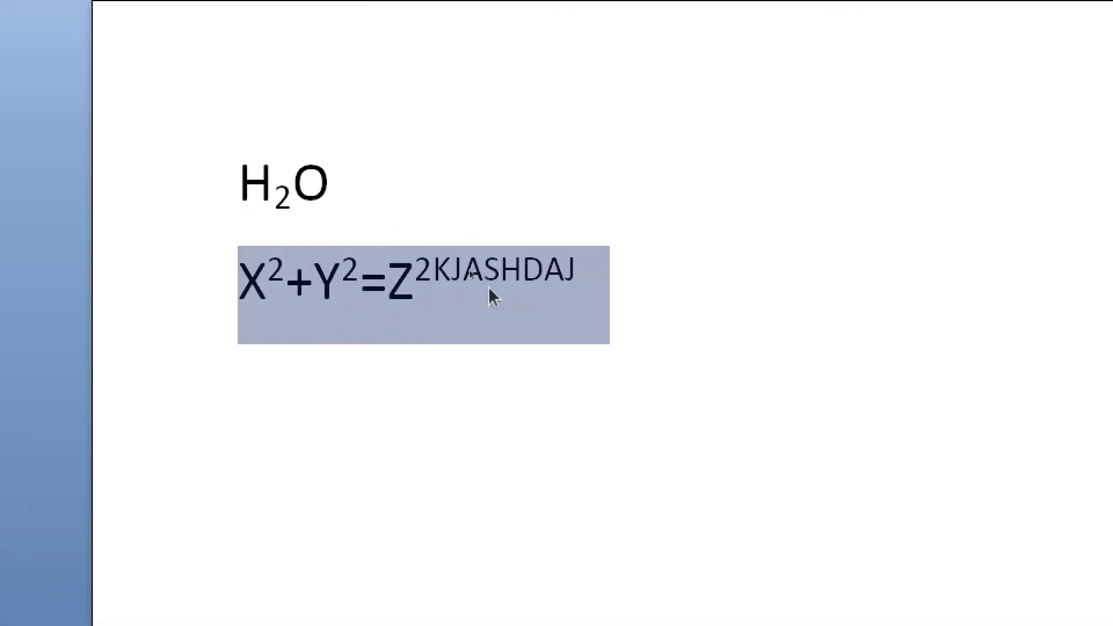
pyautogui.click(476, 272)
pyautogui.moveTo(432, 270); pyautogui.dragTo(575, 273)
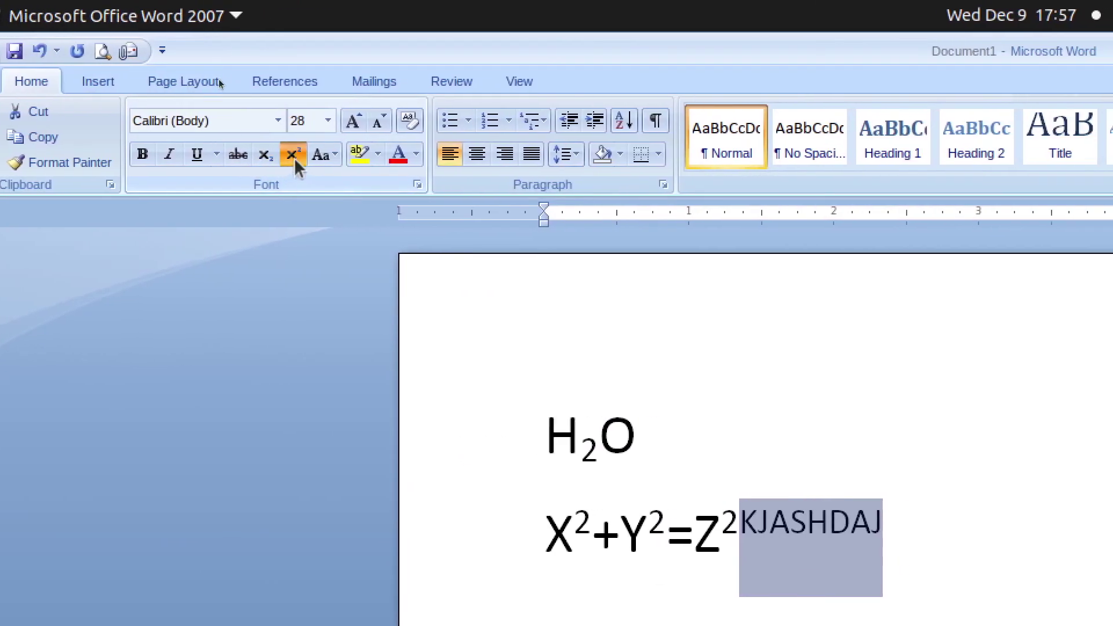
pyautogui.click(294, 158)
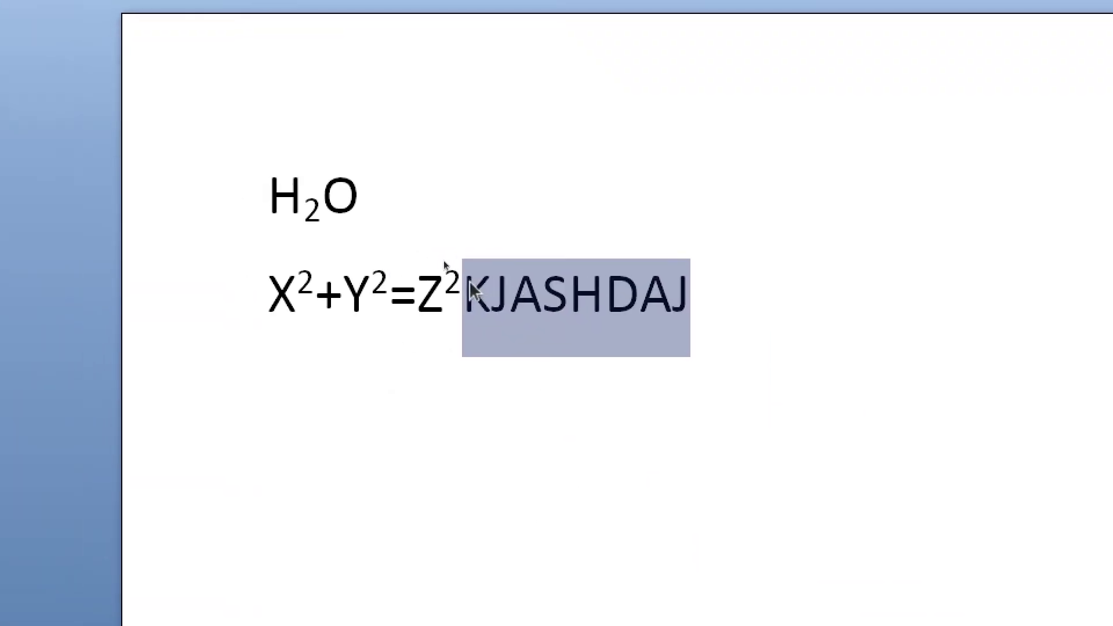
pyautogui.click(467, 284)
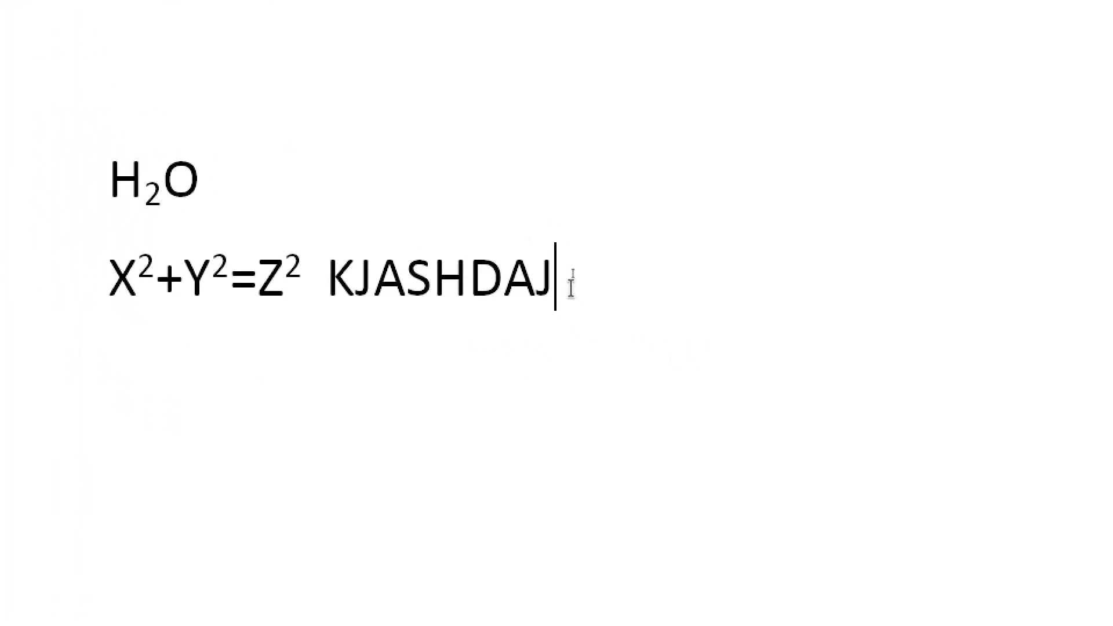
# - Erase the H2O and equation lines, then delete the mistyped 'JaI HIND' line
pyautogui.moveTo(951, 479); pyautogui.dragTo(306, 347)
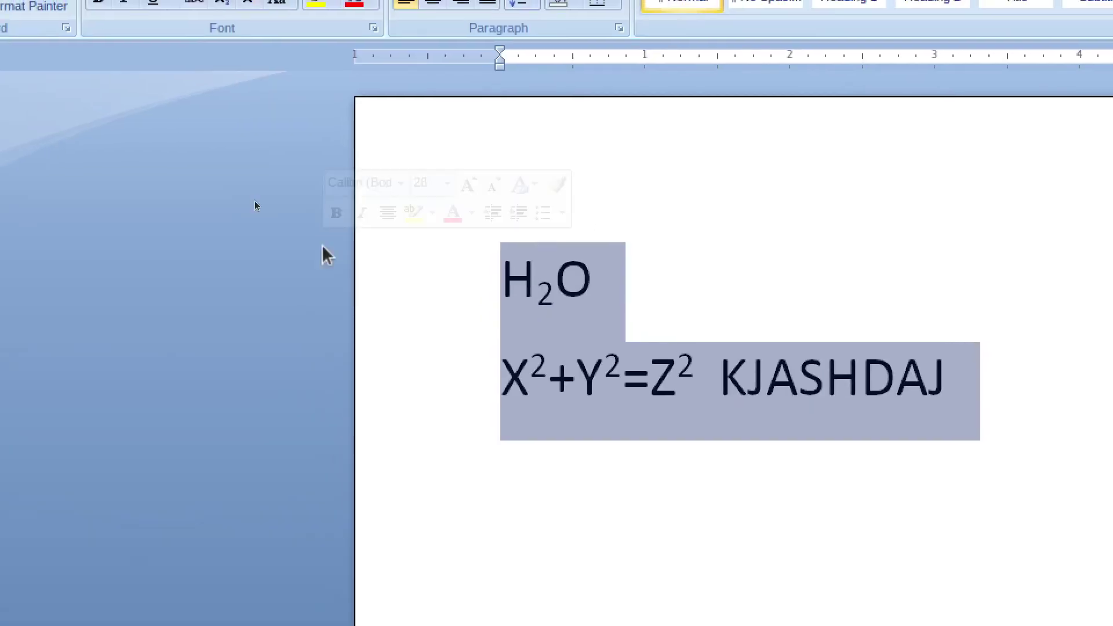
pyautogui.press('Delete')
pyautogui.write('JaI HIND')
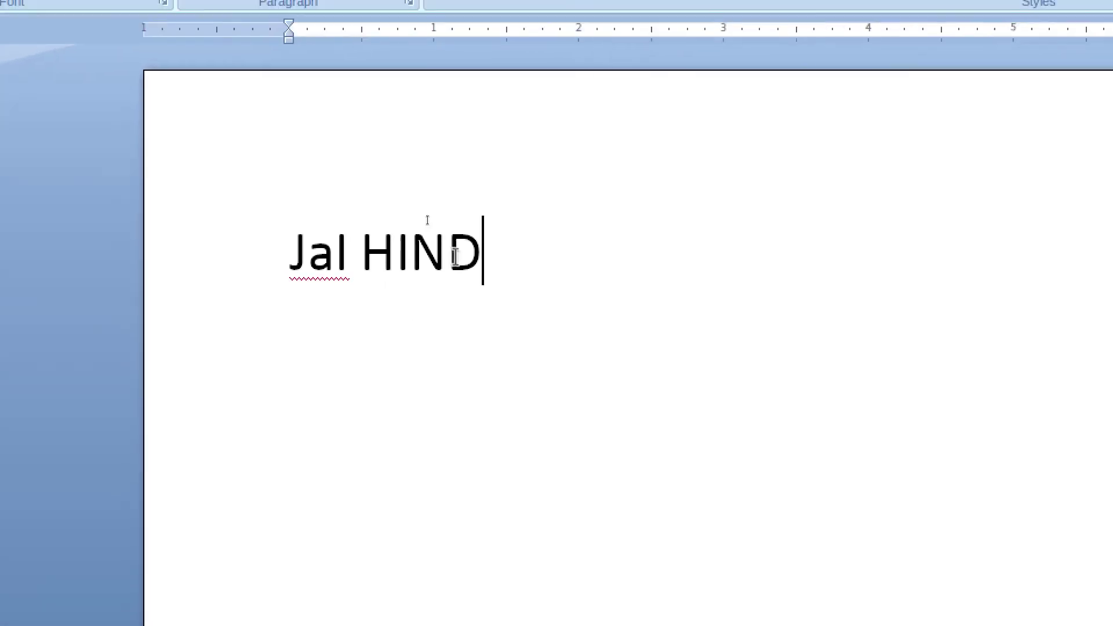
pyautogui.moveTo(503, 258); pyautogui.dragTo(442, 255)
pyautogui.click(216, 246)
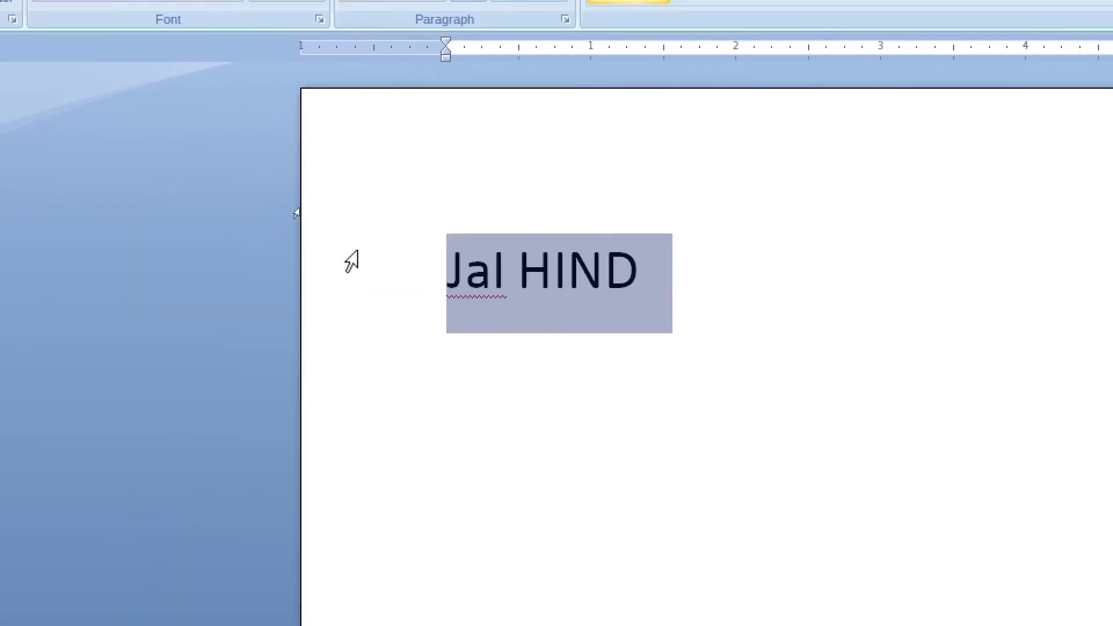
pyautogui.press('Delete')
pyautogui.write('Jai hind')
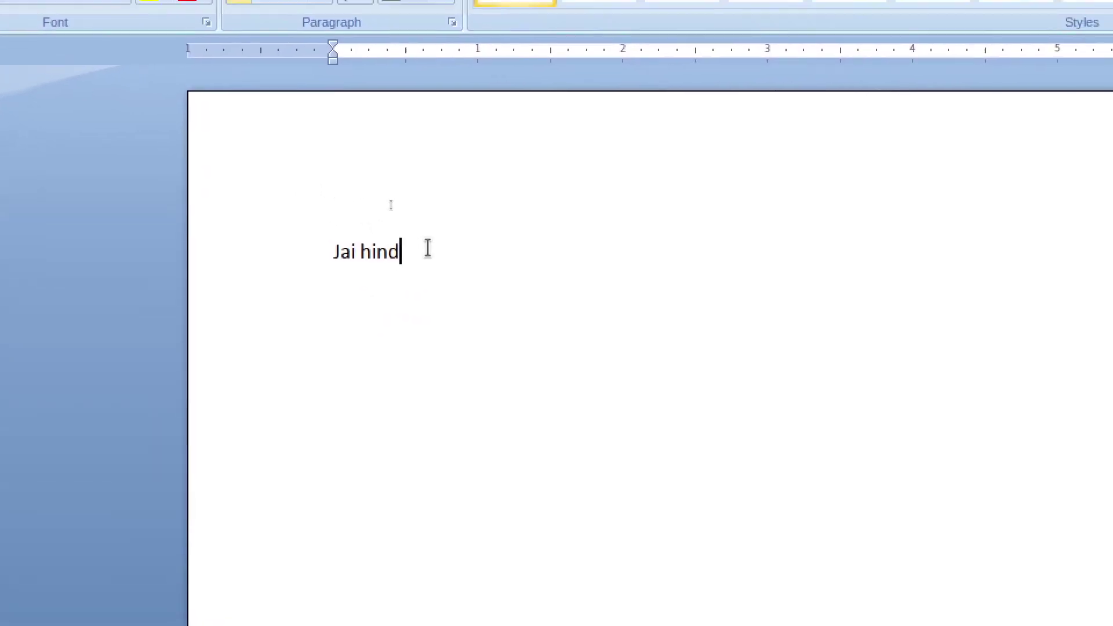
# - Enlarge 'Jai hind' to 36 pt with Grow Font
pyautogui.click(340, 259)
pyautogui.click(320, 122)
pyautogui.click(320, 122)
pyautogui.click(320, 122)
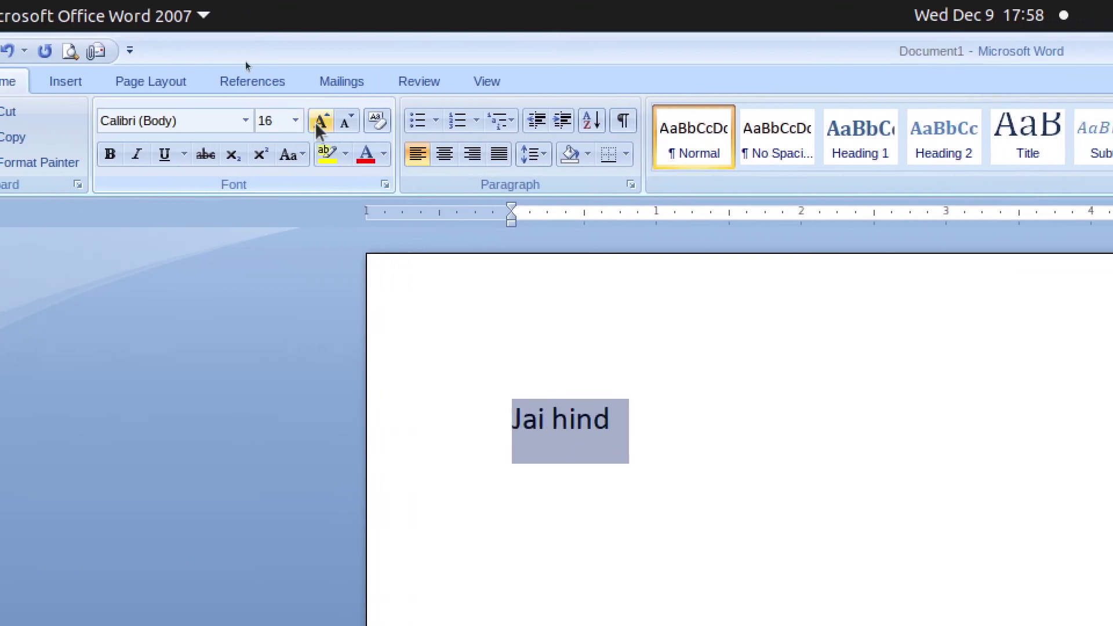
pyautogui.click(319, 122)
pyautogui.click(319, 122)
pyautogui.click(320, 121)
pyautogui.click(321, 122)
pyautogui.click(320, 122)
pyautogui.click(320, 122)
pyautogui.click(321, 122)
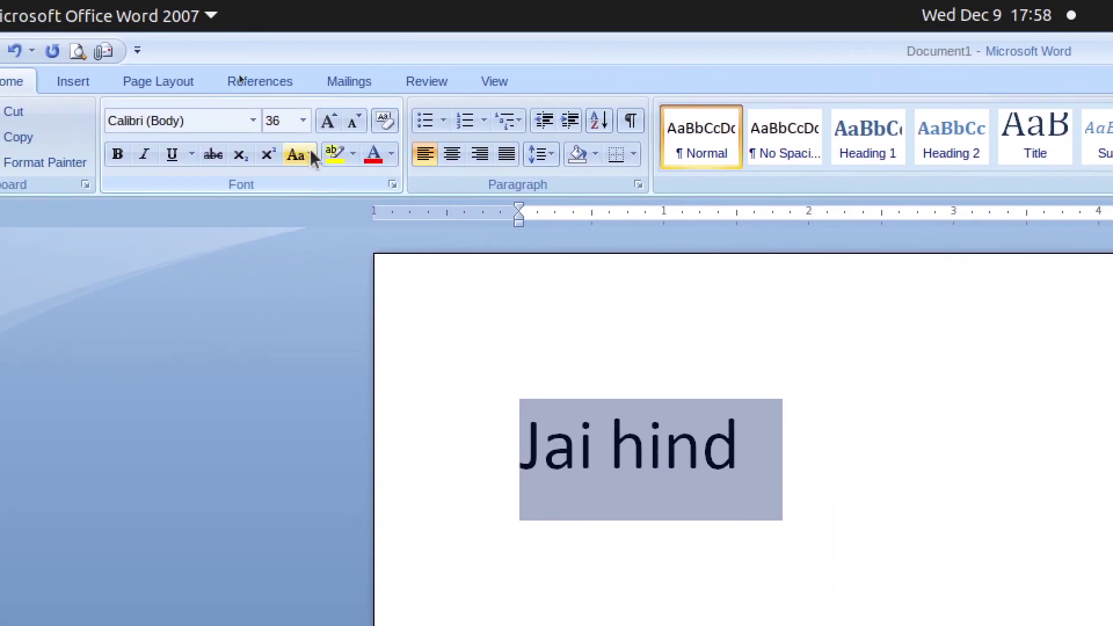
# - Apply Sentence case, lowercase, then UPPERCASE to 'Jai hind'
pyautogui.click(316, 127)
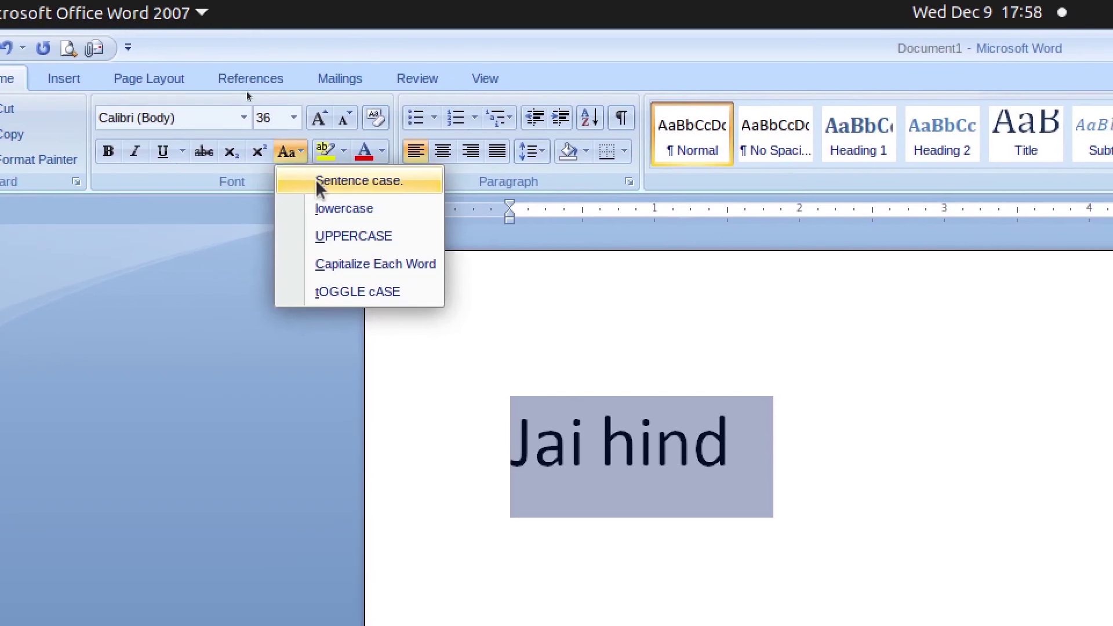
pyautogui.click(317, 181)
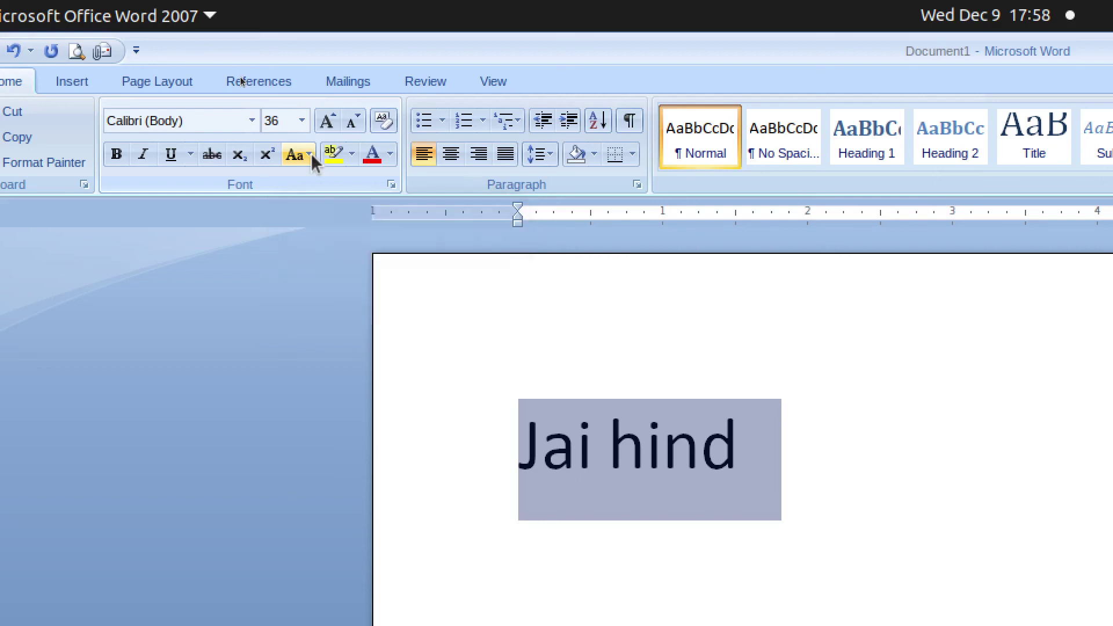
pyautogui.click(311, 153)
pyautogui.click(321, 194)
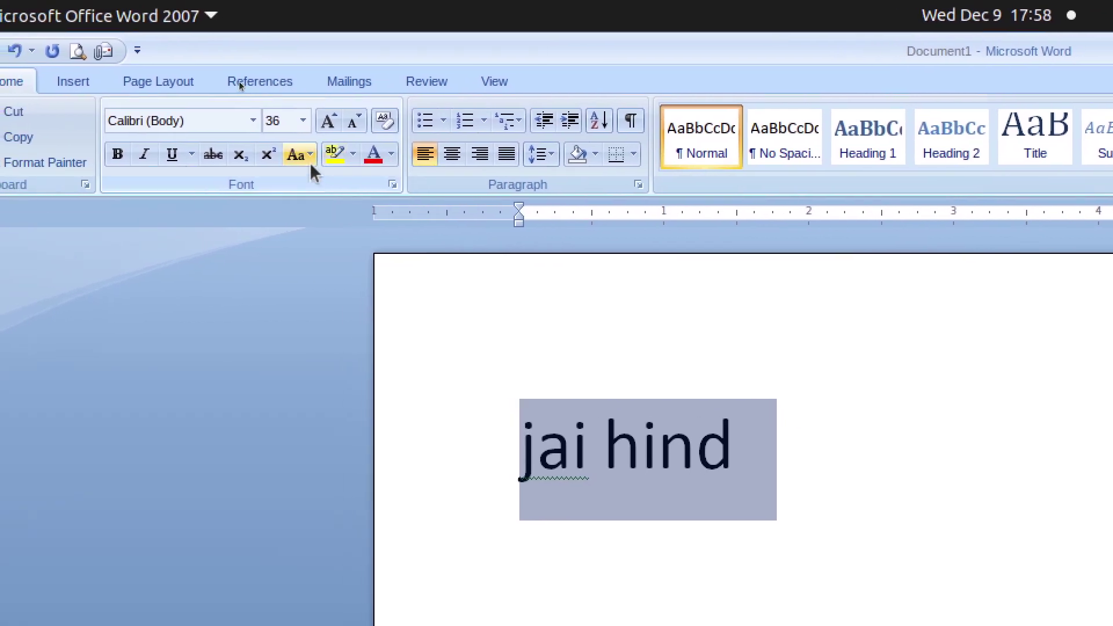
pyautogui.click(310, 162)
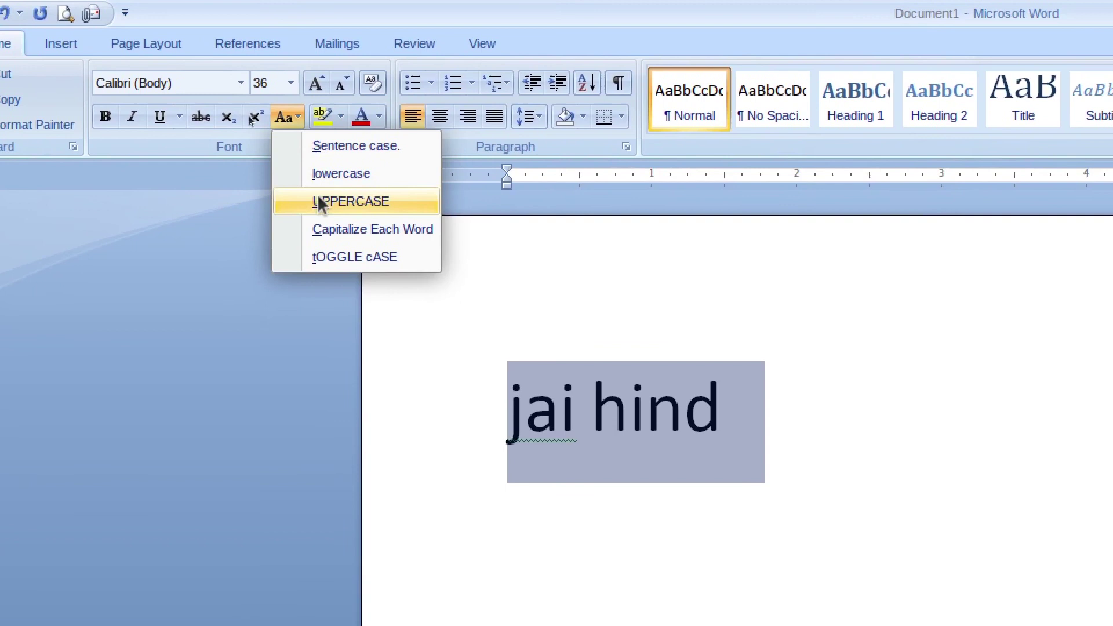
pyautogui.click(329, 222)
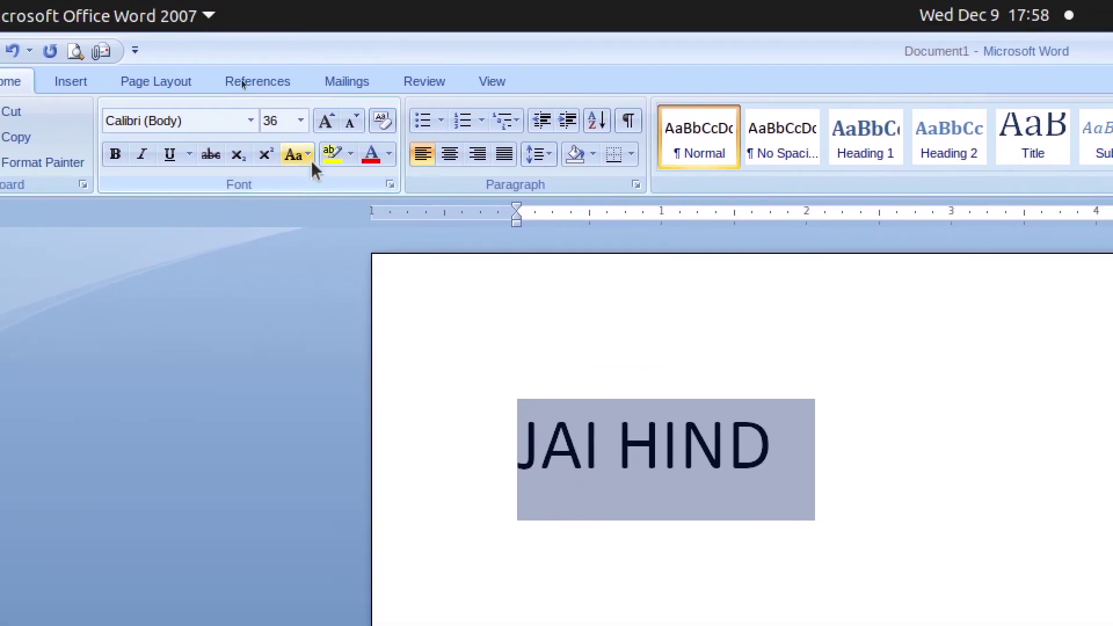
# - Try Capitalize Each Word and tOGGLE cASE, ending on Capitalize Each Word
pyautogui.click(311, 158)
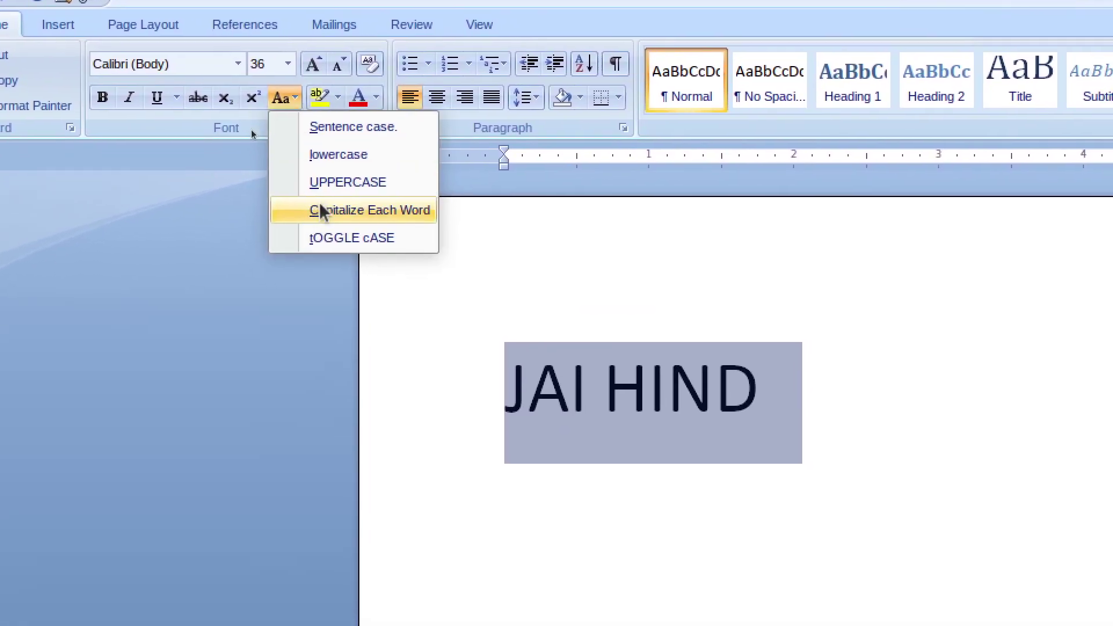
pyautogui.click(321, 212)
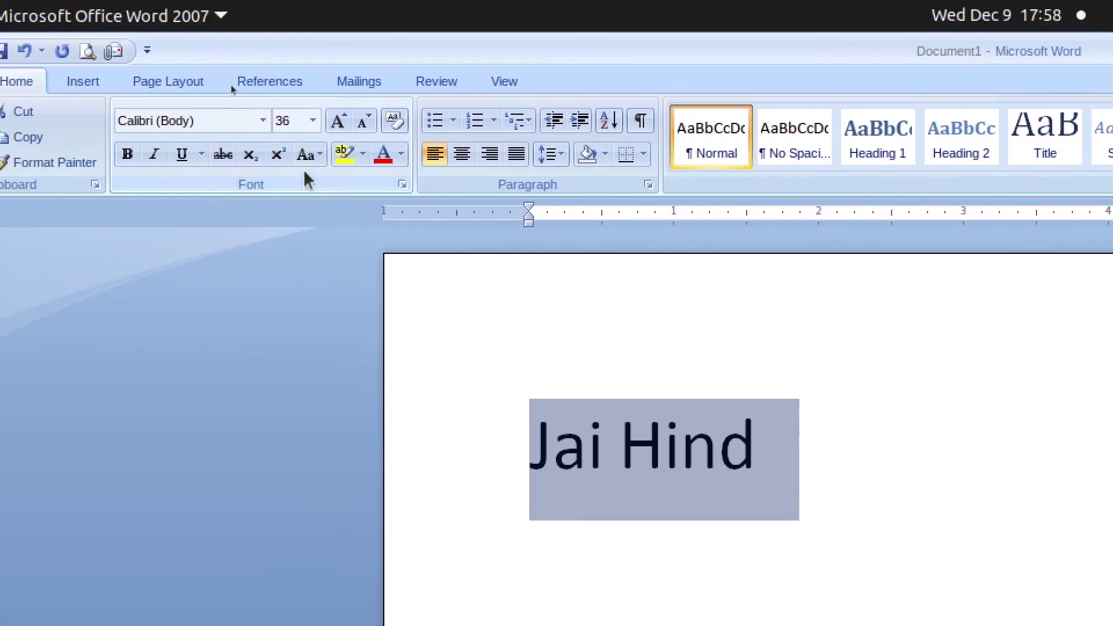
pyautogui.click(310, 164)
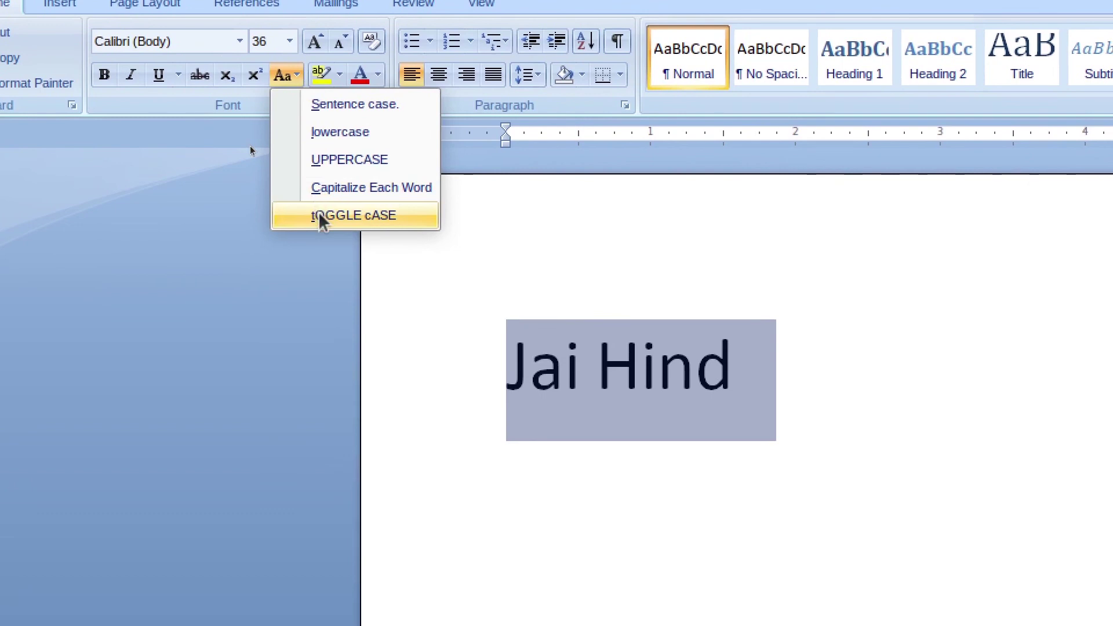
pyautogui.click(319, 212)
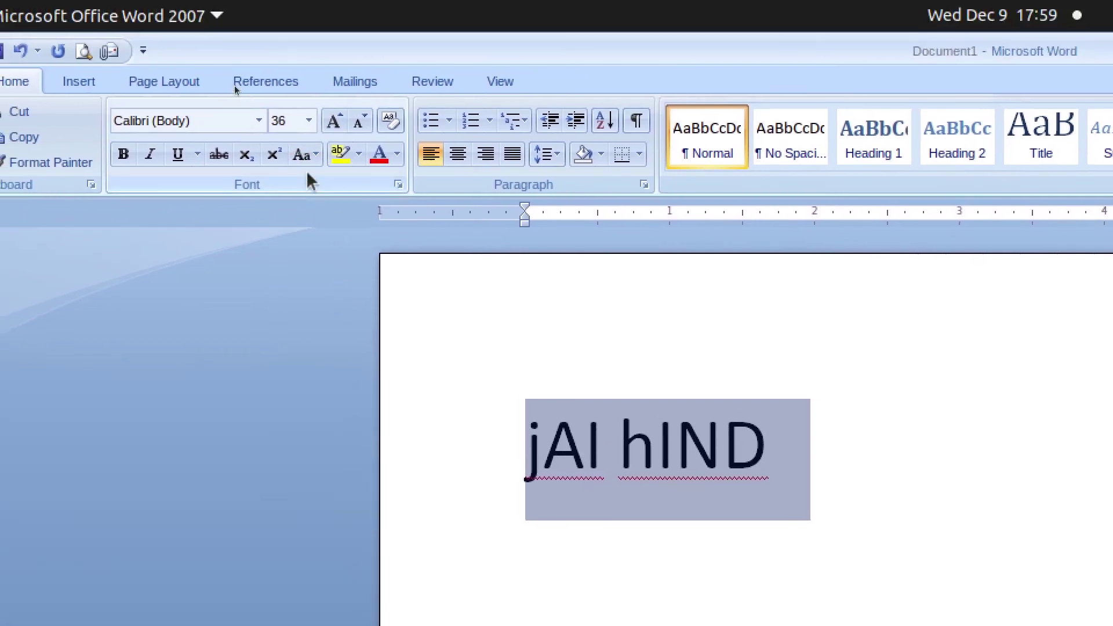
pyautogui.click(286, 75)
pyautogui.click(321, 209)
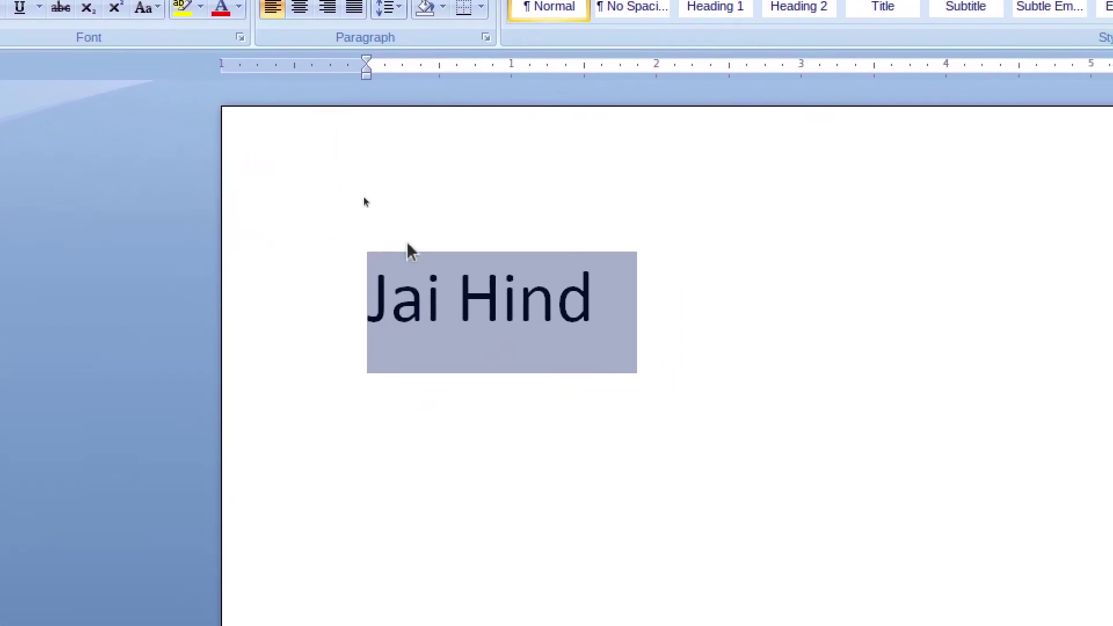
pyautogui.click(451, 331)
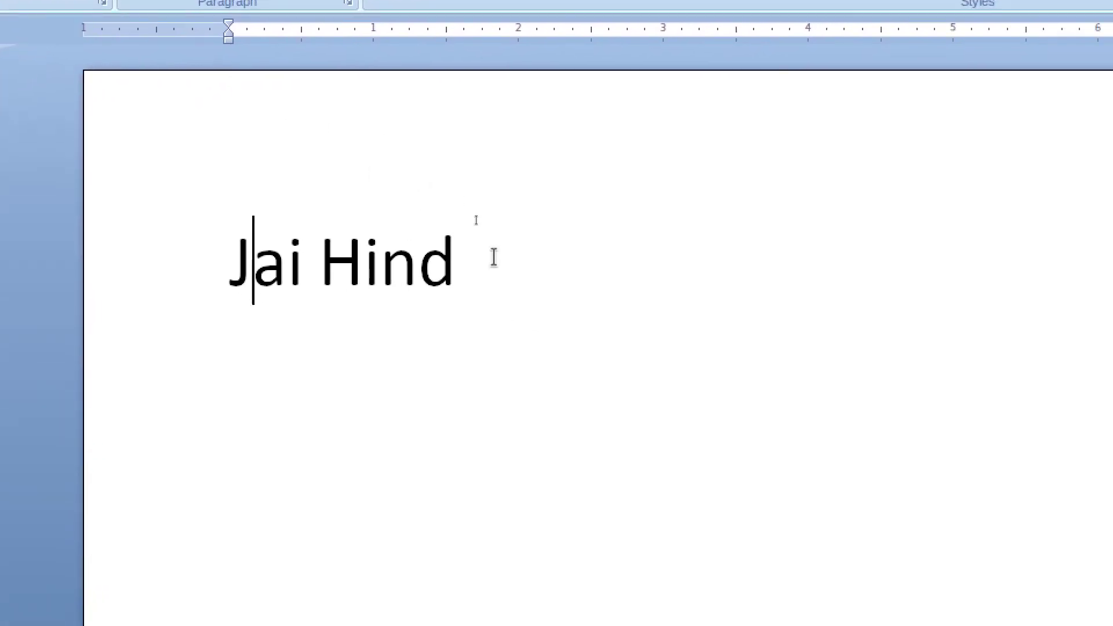
# - Colour 'Jai Hind' dark blue and highlight it in yellow
pyautogui.hotkey('ctrl', 'a')
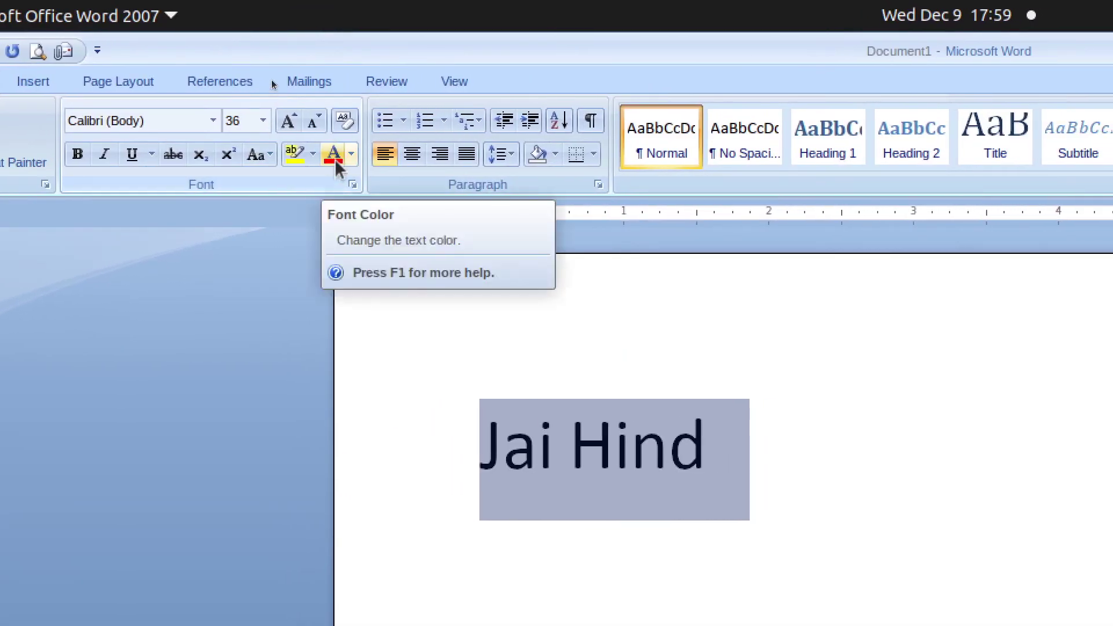
pyautogui.click(334, 154)
pyautogui.click(350, 154)
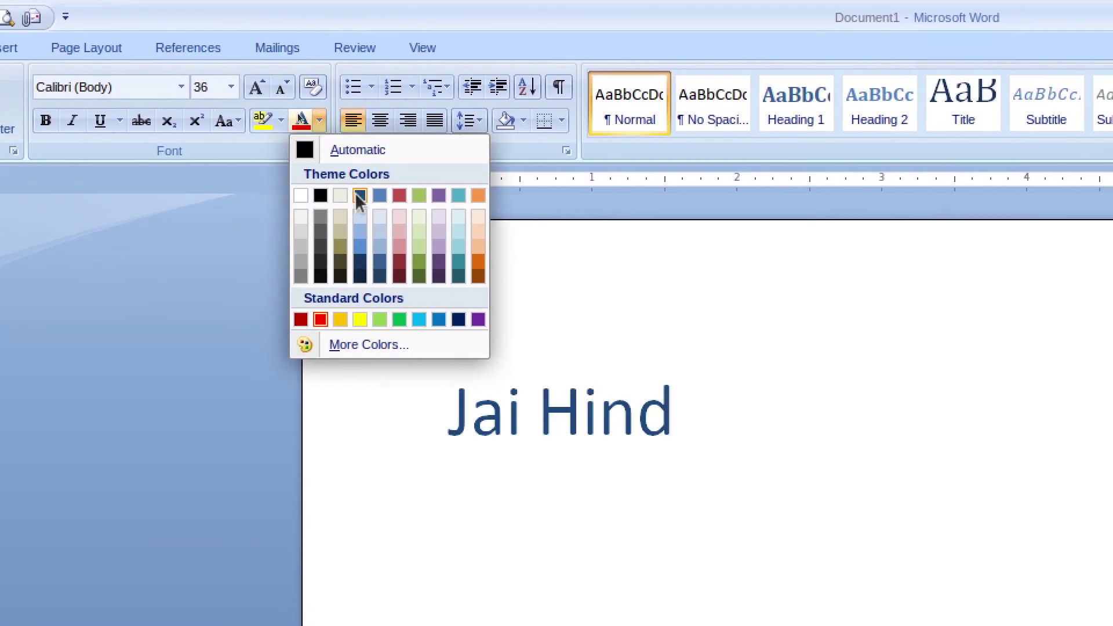
pyautogui.click(360, 196)
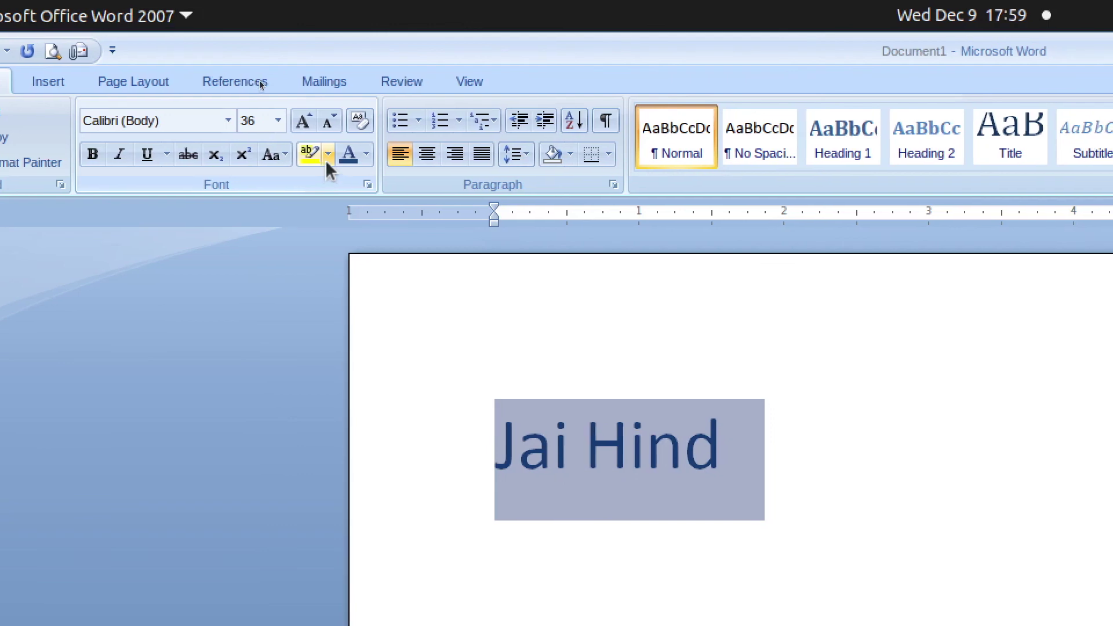
pyautogui.click(330, 157)
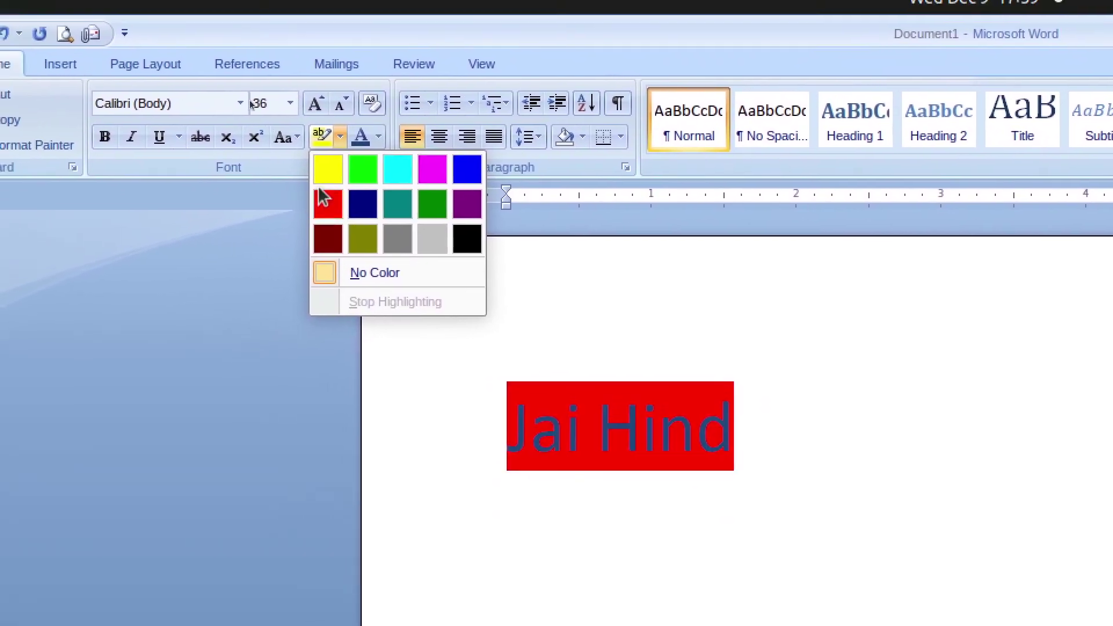
pyautogui.click(317, 181)
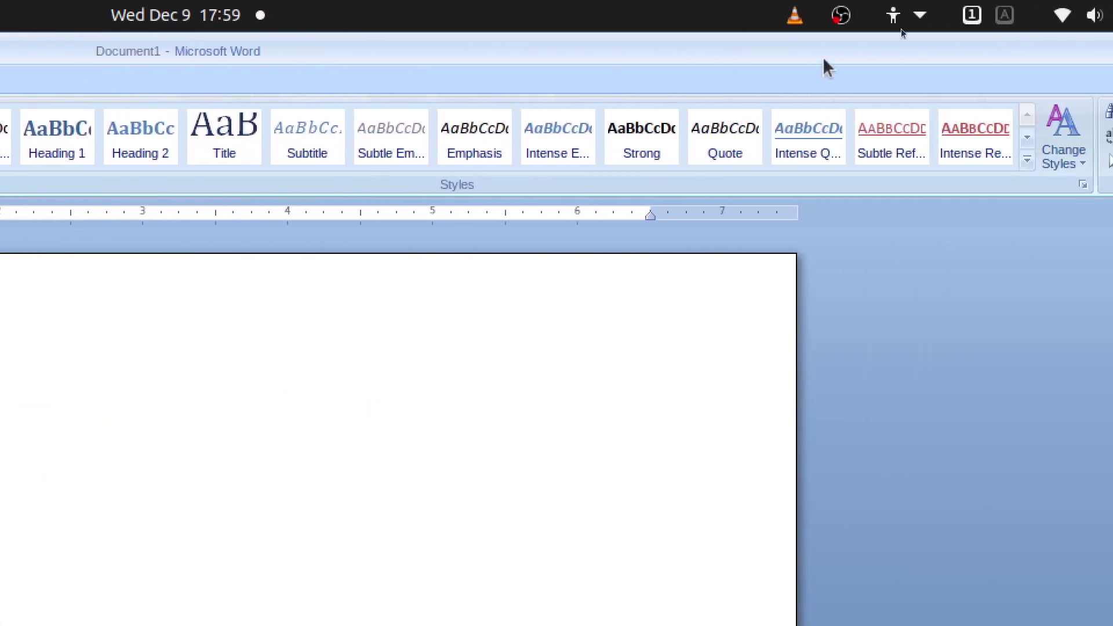
# - Turn off screen Zoom and bring OBS Studio in front of Word
pyautogui.click(861, 18)
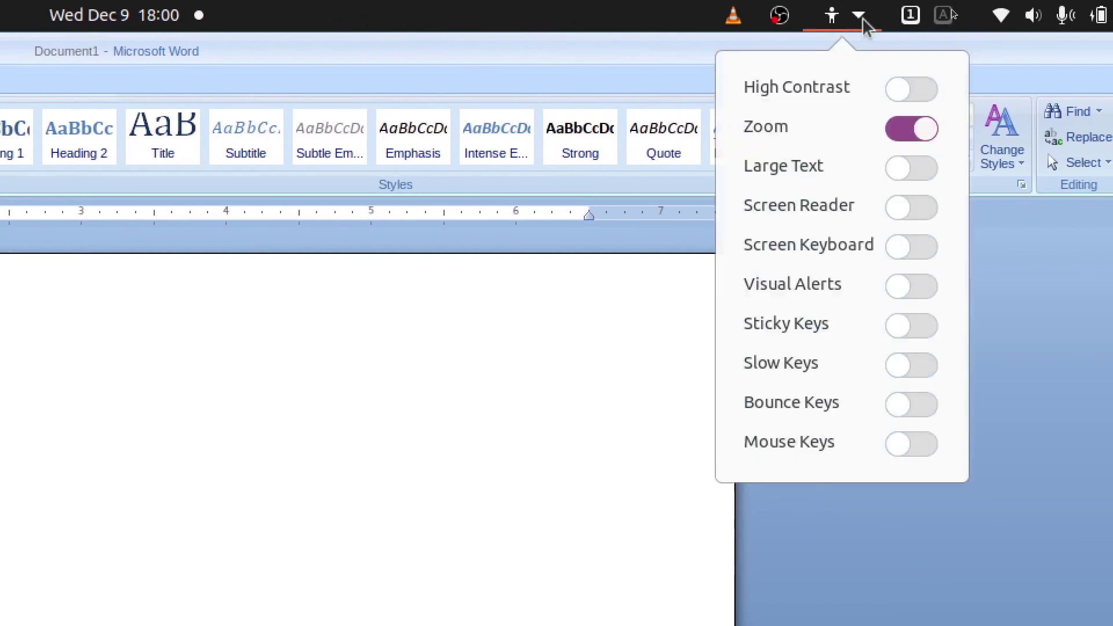
pyautogui.click(924, 130)
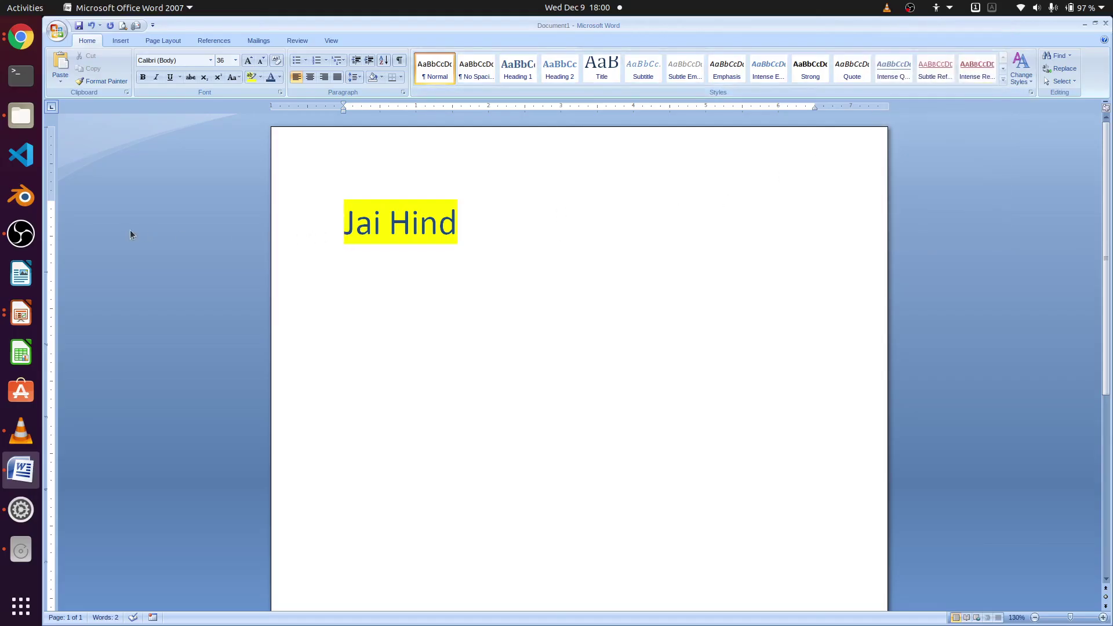
pyautogui.click(21, 234)
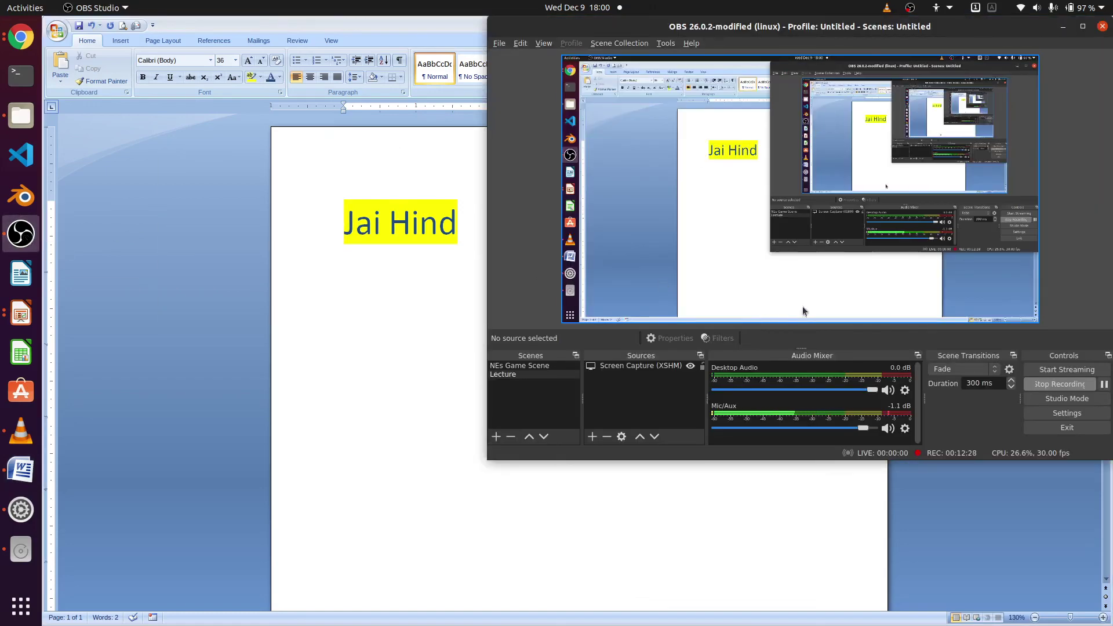